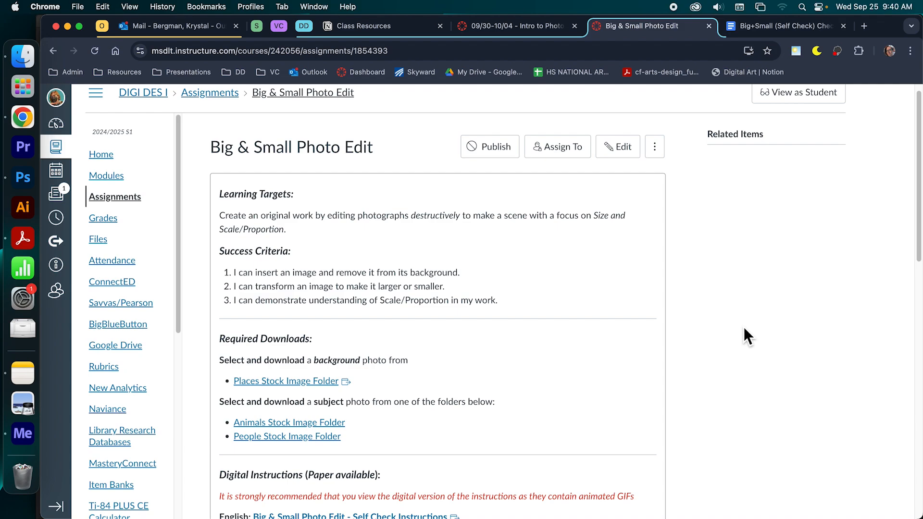
- Find the required downloads in the Big & Small Photo Edit assignment and look through the Places stock image folder
scroll(745, 328, down, 2)
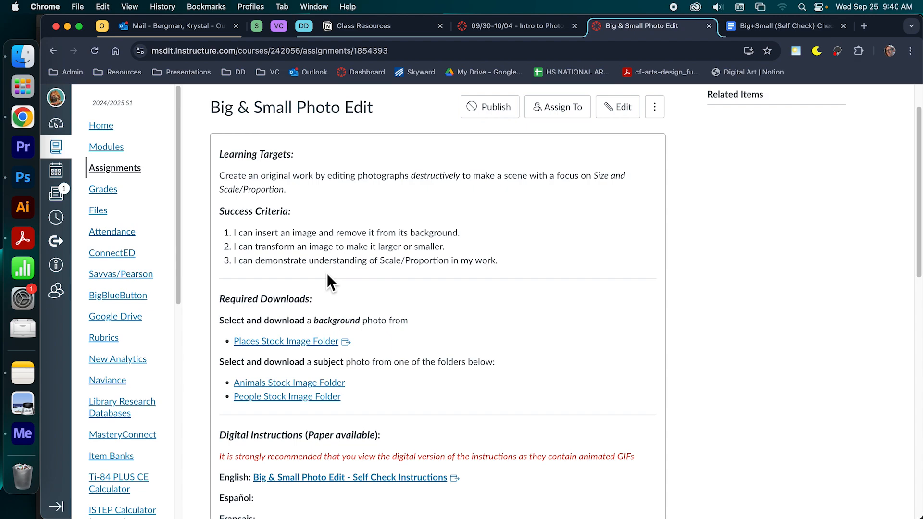
scroll(327, 273, down, 3)
scroll(326, 275, down, 1)
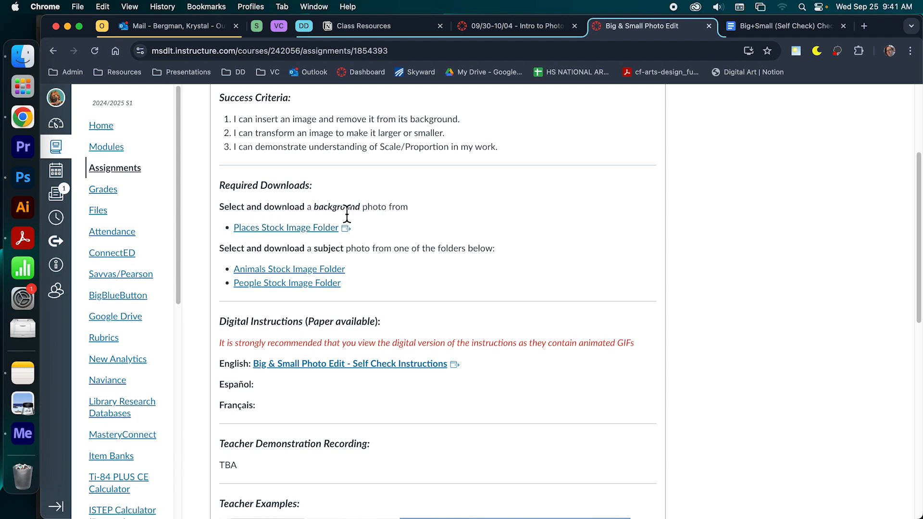
click(301, 229)
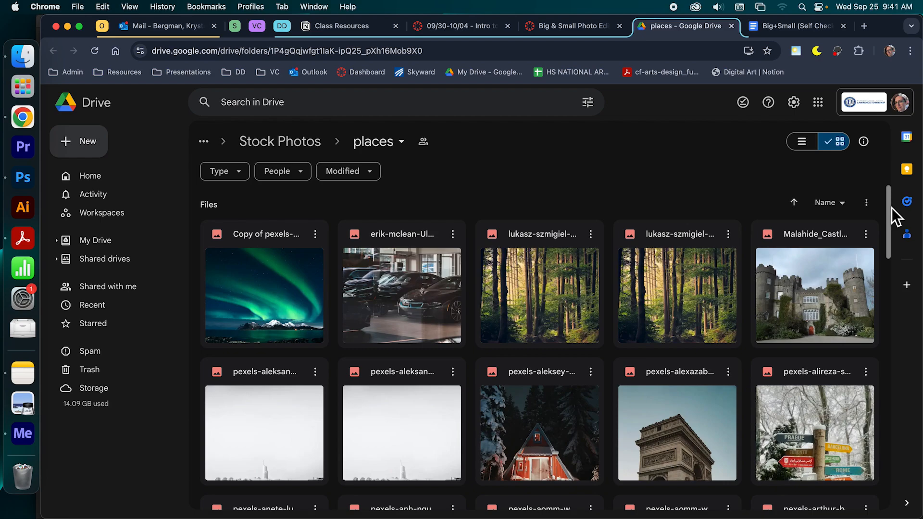
drag(892, 208, 883, 246)
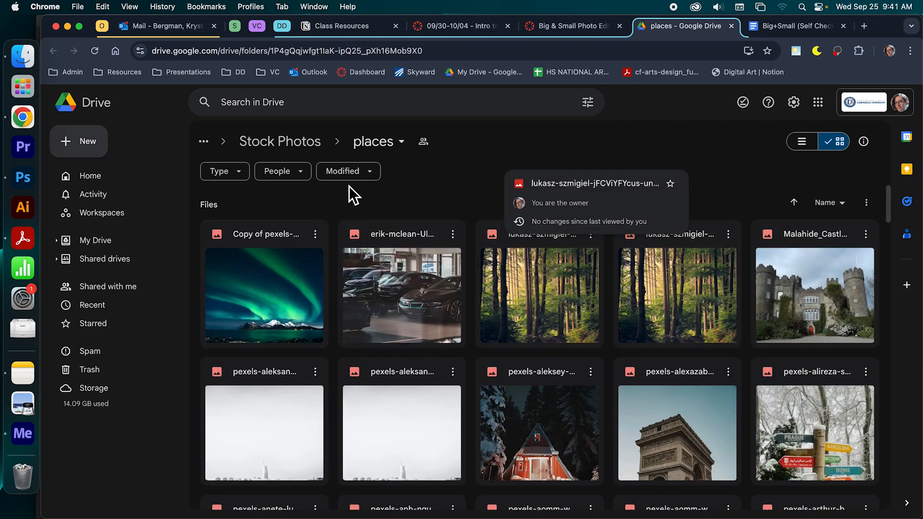
click(732, 26)
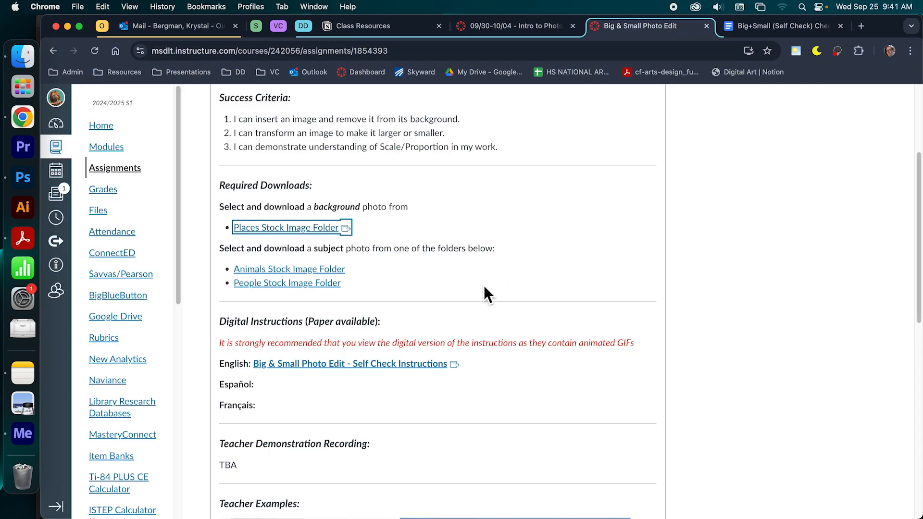
- Browse the assignment's Animals stock image folder for possible subject photos, including the elephant herd photo, and return to the assignment
click(230, 255)
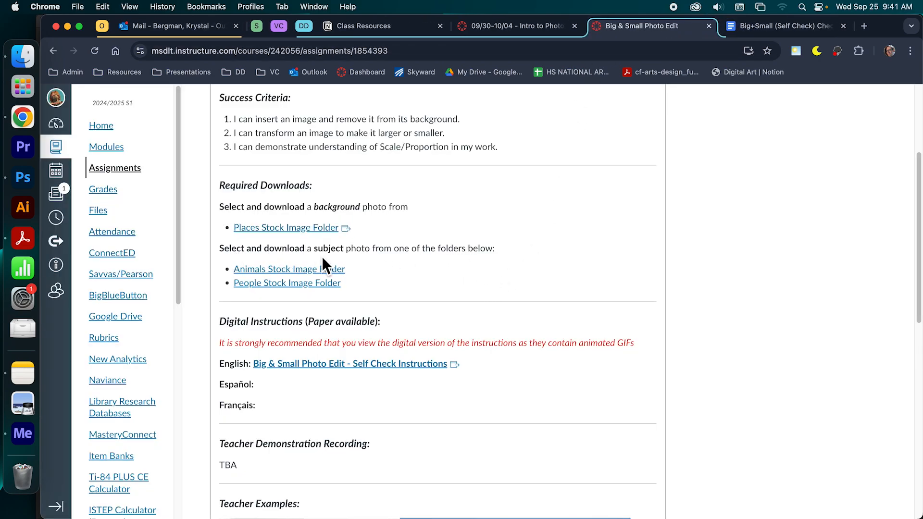
click(259, 270)
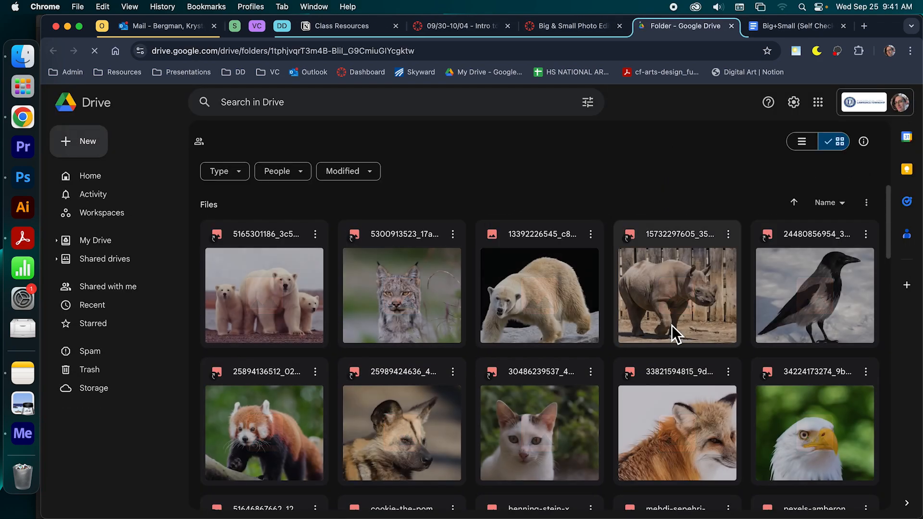
scroll(671, 325, down, 5)
scroll(673, 332, down, 15)
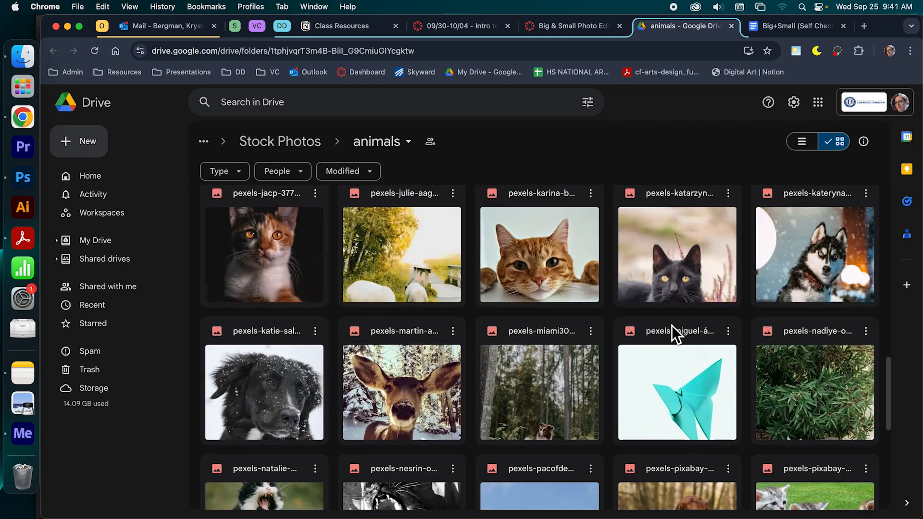
scroll(671, 325, down, 10)
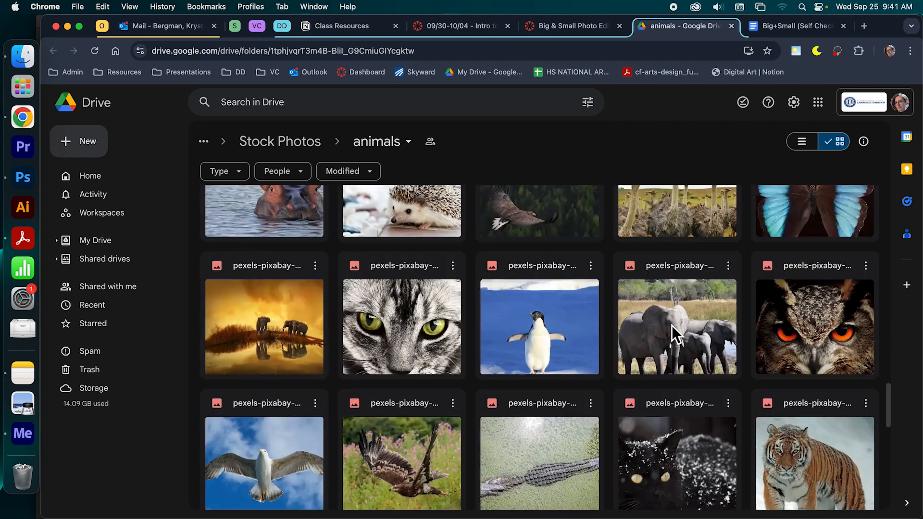
scroll(672, 325, down, 1)
click(678, 315)
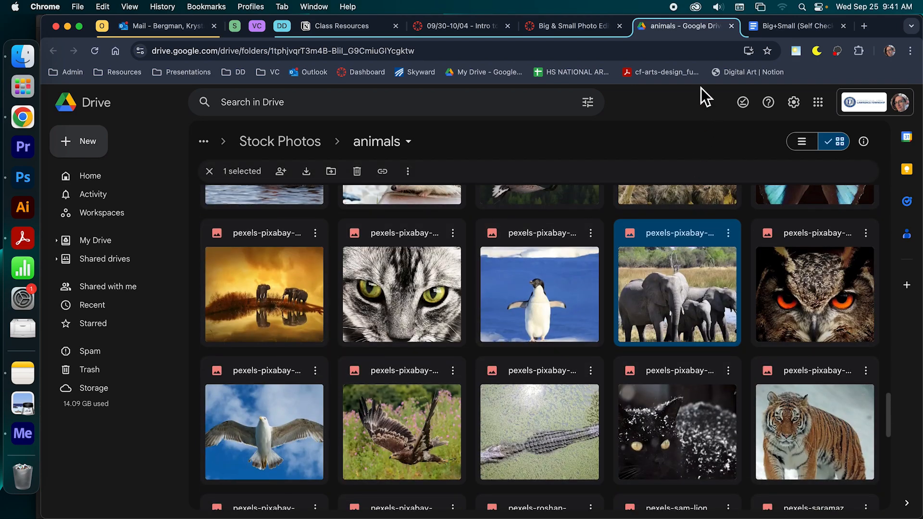
click(732, 26)
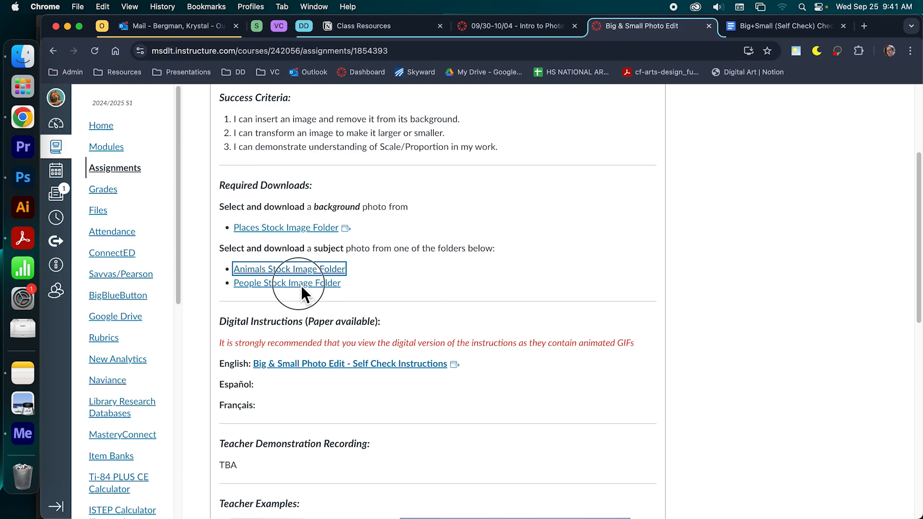
- Browse the assignment's People stock image folder for possible subject photos and return to the assignment
click(303, 283)
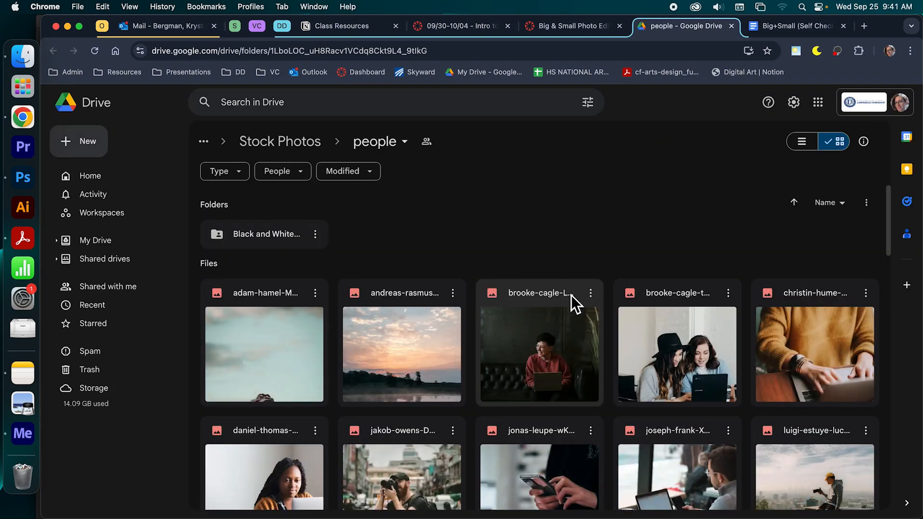
scroll(573, 330, down, 7)
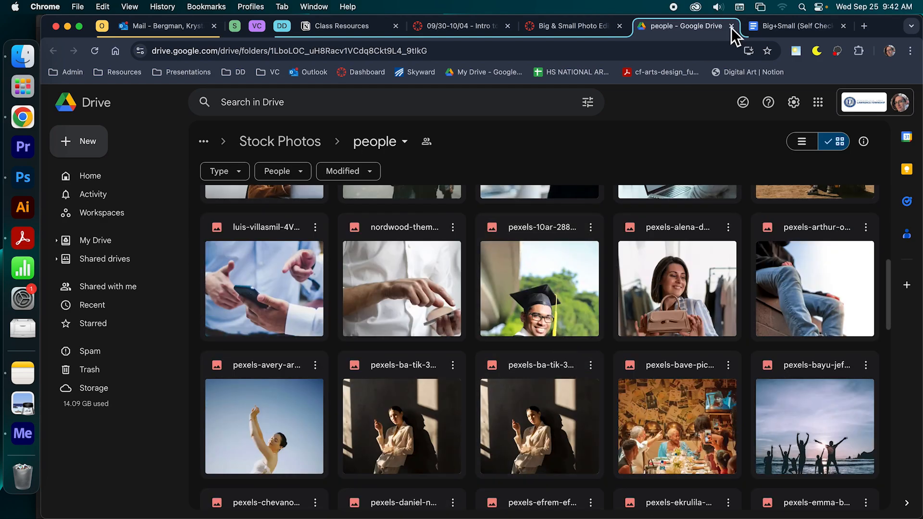
key(super+w)
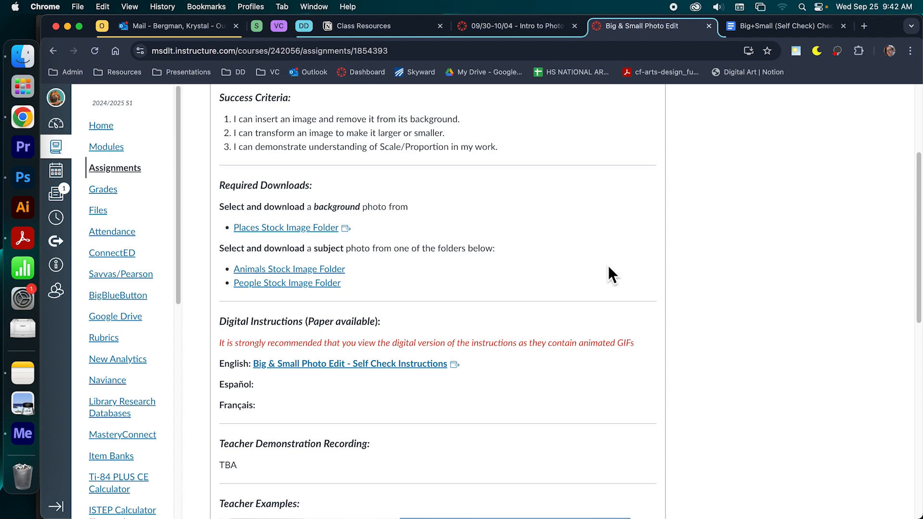
- Review the assignment's teacher examples and turn-in file names, and read the opening steps of the Big+Small self-check checklist
scroll(609, 267, down, 5)
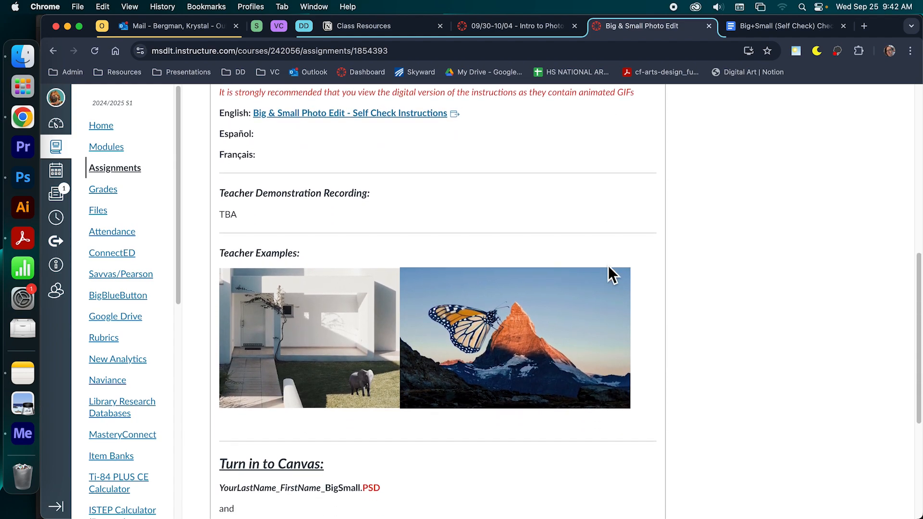
scroll(608, 267, down, 2)
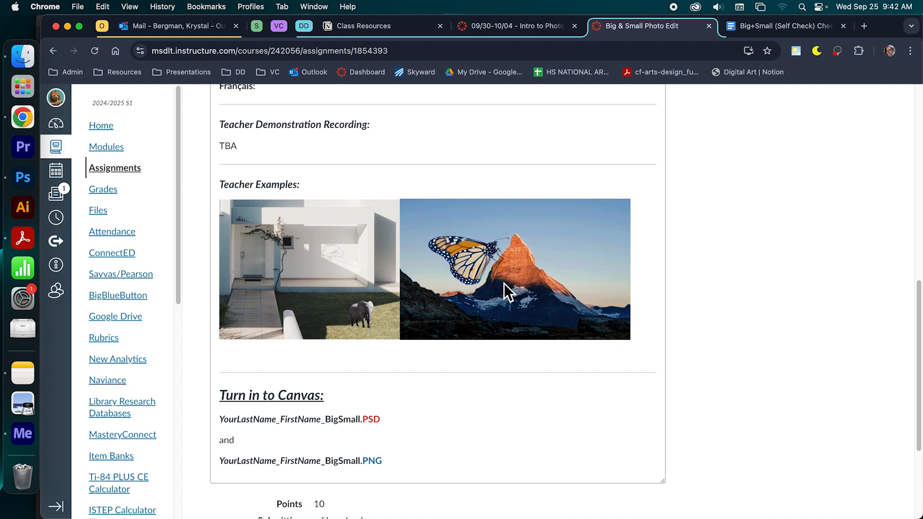
click(743, 28)
scroll(703, 316, down, 1)
scroll(702, 316, down, 5)
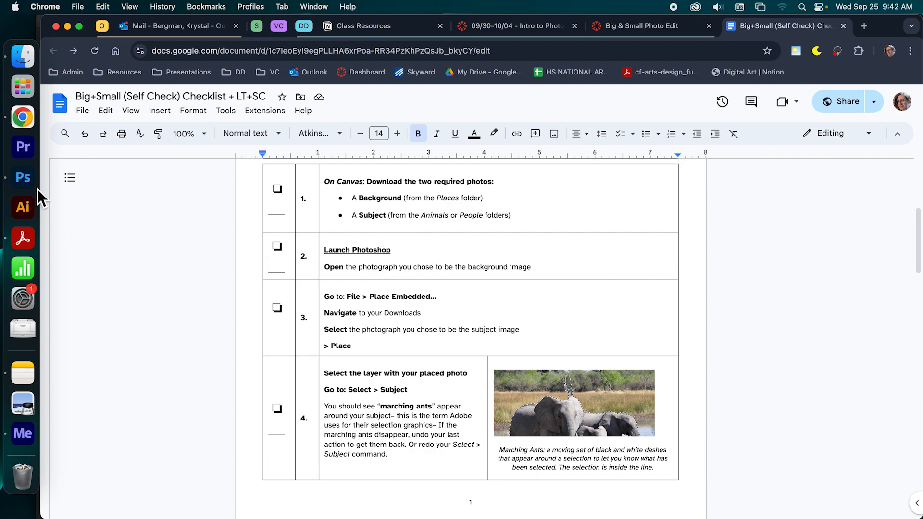
- Switch to Photoshop and view the whole Big+Small_example.psd composition fitted to the window
click(23, 179)
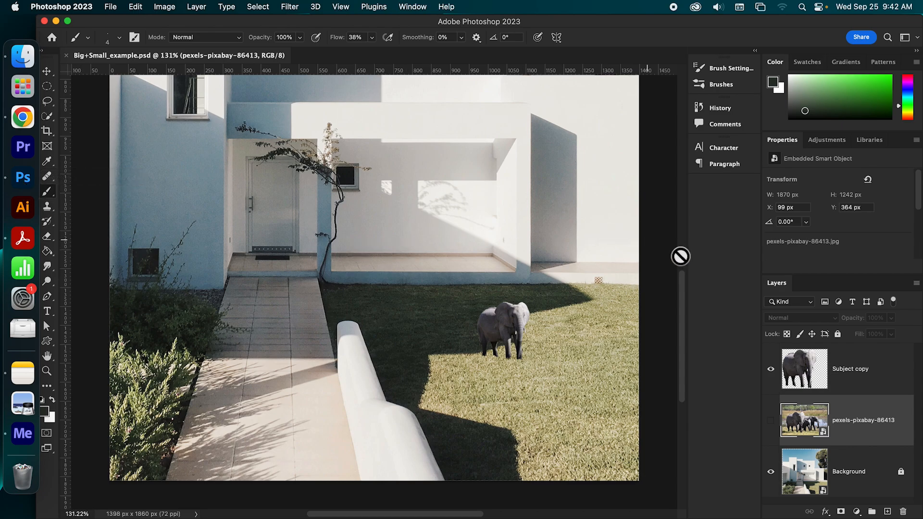
scroll(682, 295, up, 2)
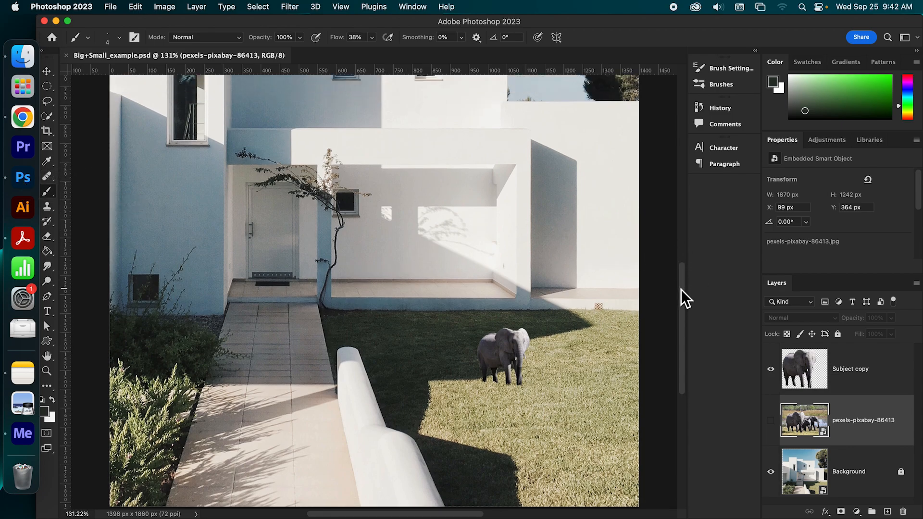
key(super+0)
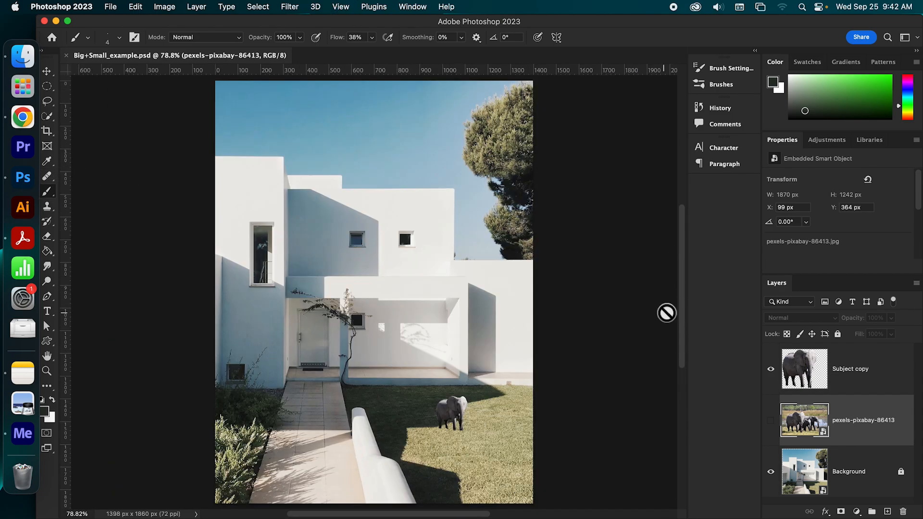
drag(686, 295, 686, 296)
- Open the background photo pexels-fomstock-com-1115804.jpg from the places folder as a new document
click(113, 7)
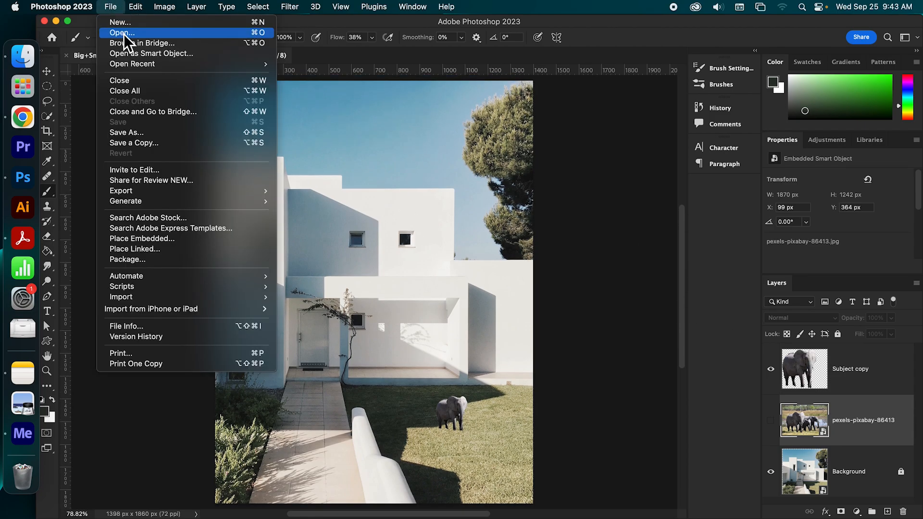
click(123, 34)
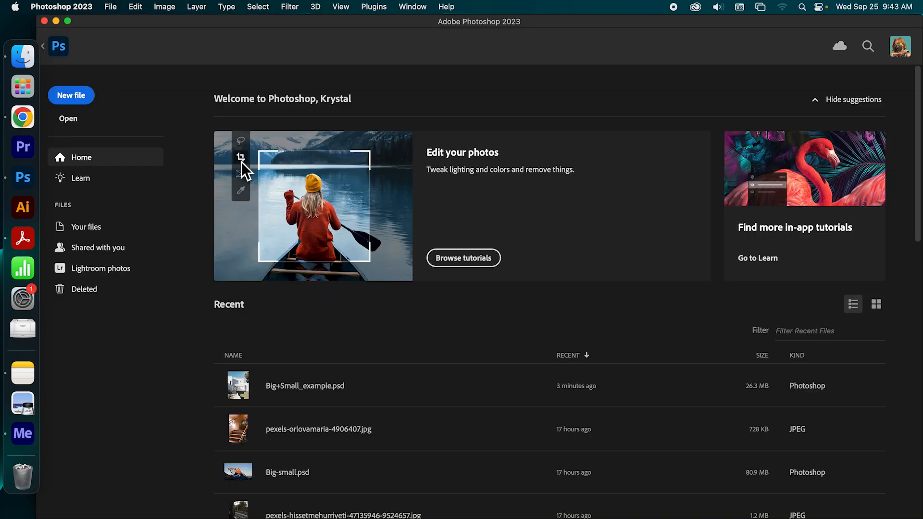
click(69, 119)
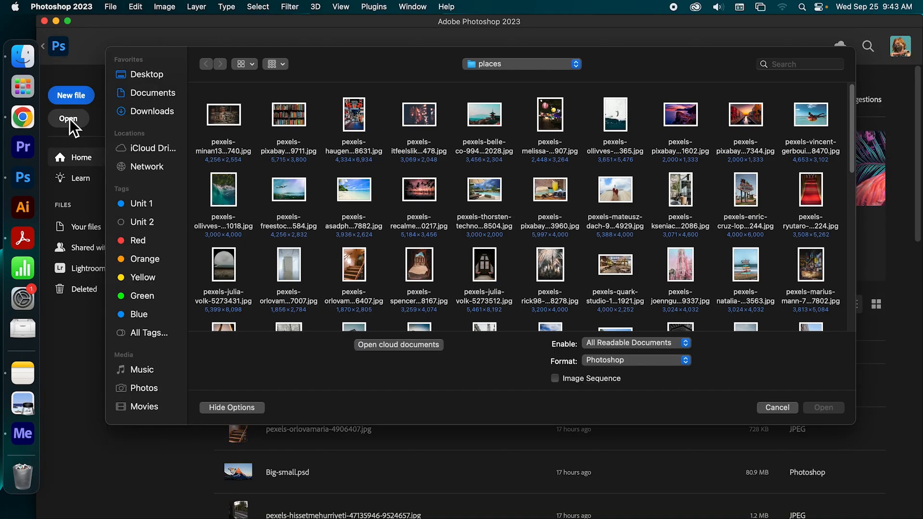
mouse_move(377, 64)
mouse_down()
mouse_move(350, 72)
mouse_move(363, 70)
mouse_up()
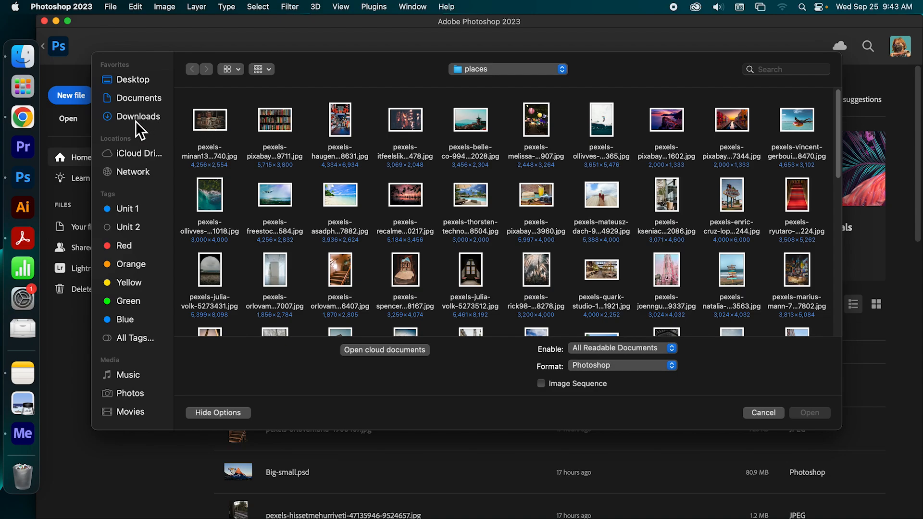
drag(839, 126, 846, 243)
double_click(422, 208)
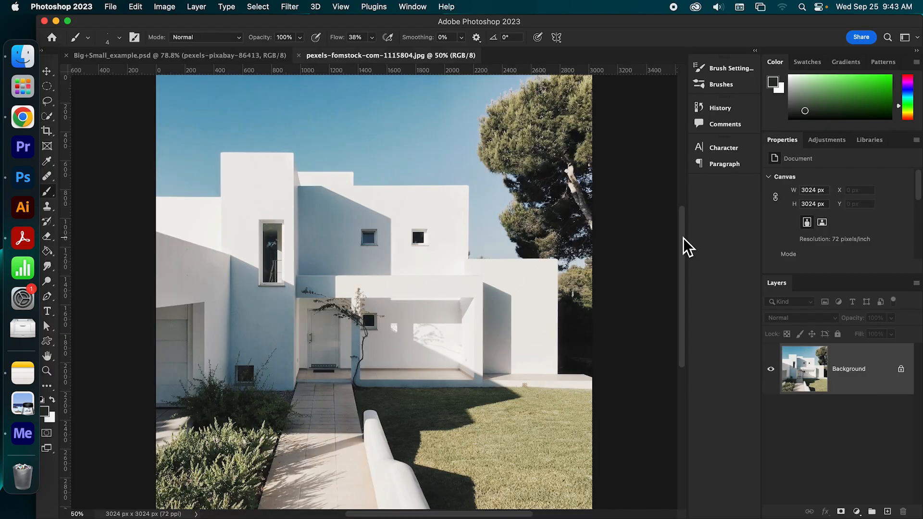
drag(683, 238, 685, 258)
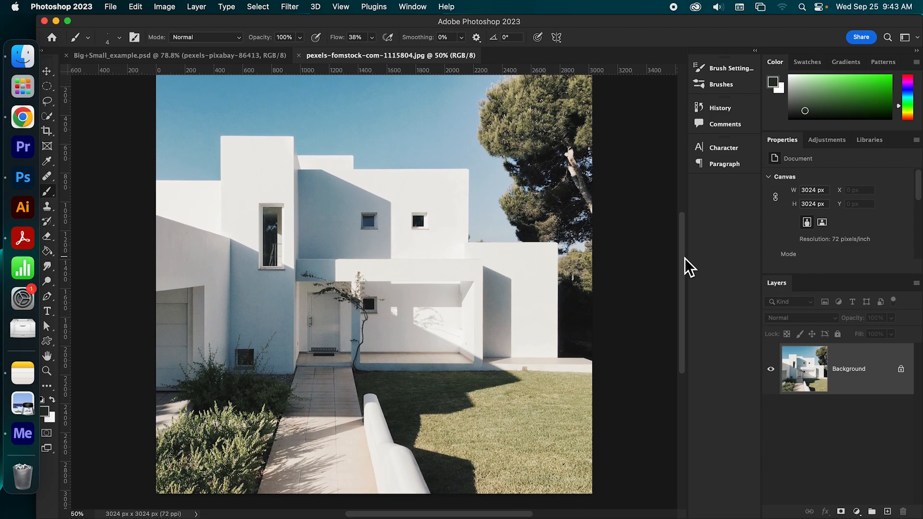
drag(684, 258, 684, 261)
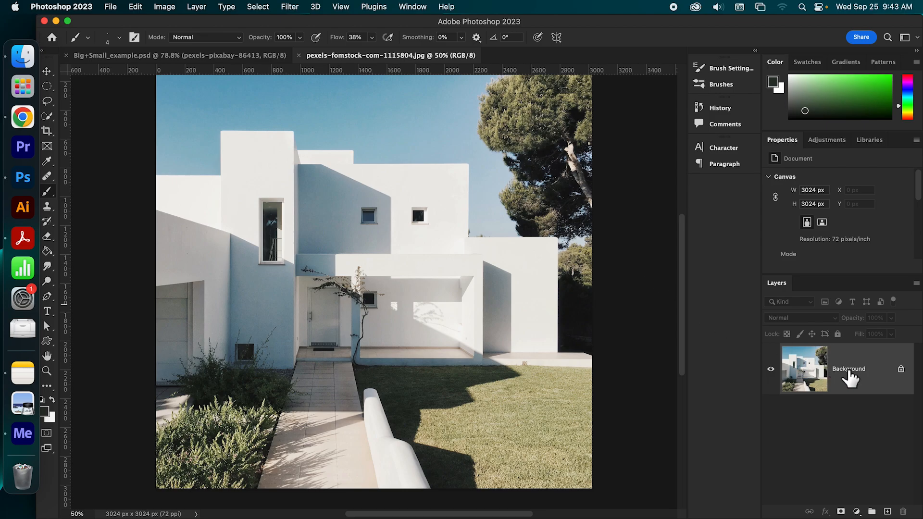
- Start placing an embedded image into the house photo and browse the Stock Photos folder for a subject
click(112, 8)
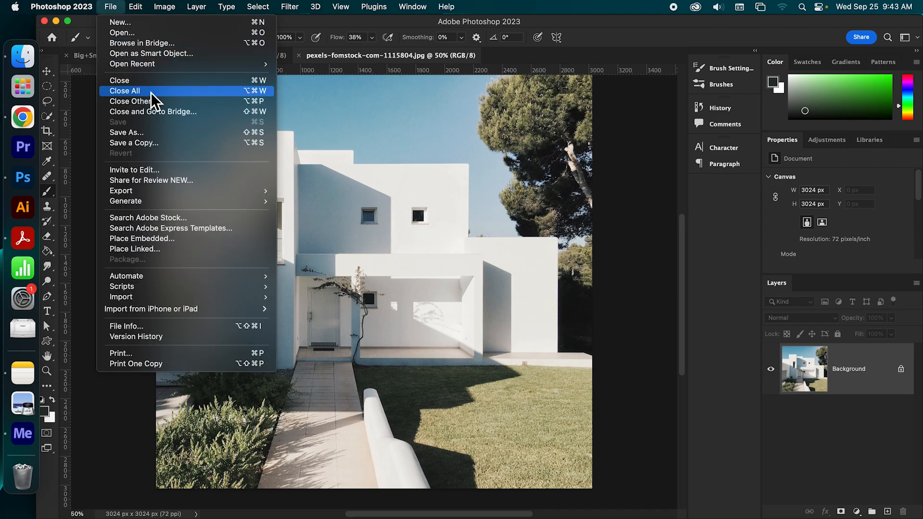
click(167, 240)
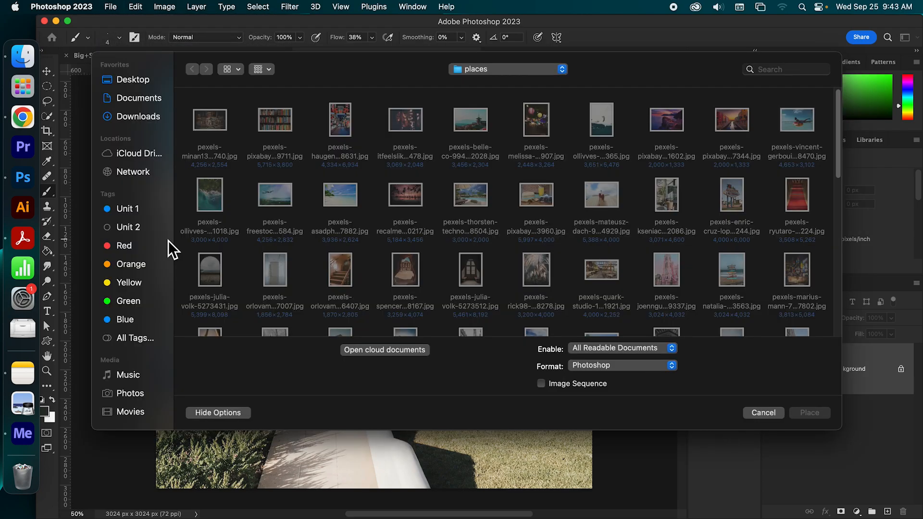
click(534, 69)
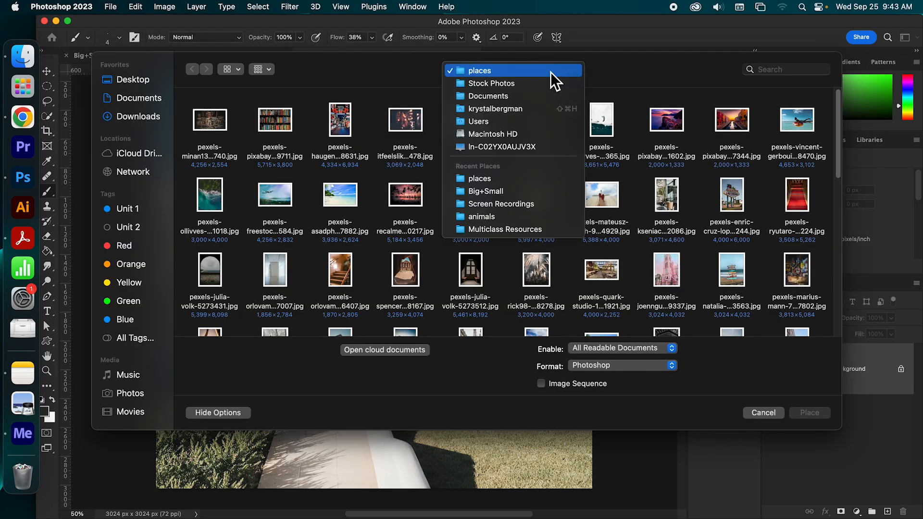
click(546, 83)
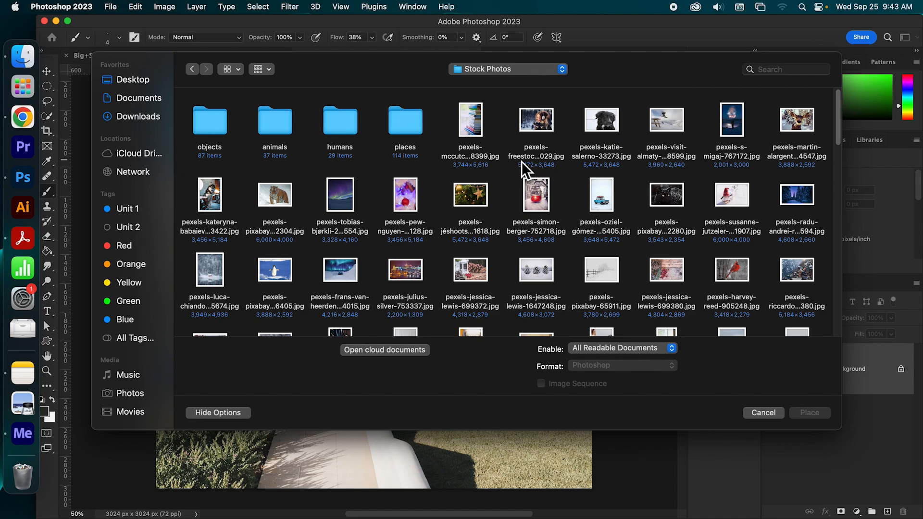
scroll(521, 166, down, 2)
scroll(520, 165, down, 9)
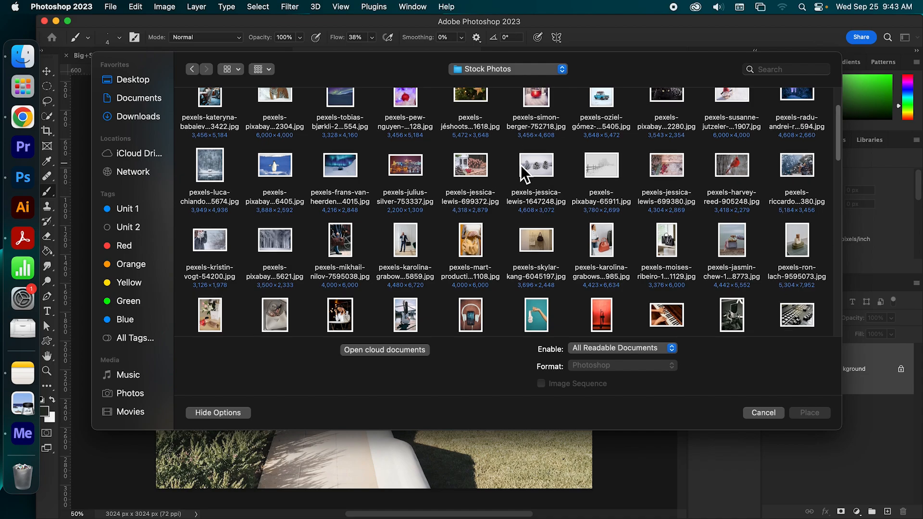
scroll(521, 165, down, 3)
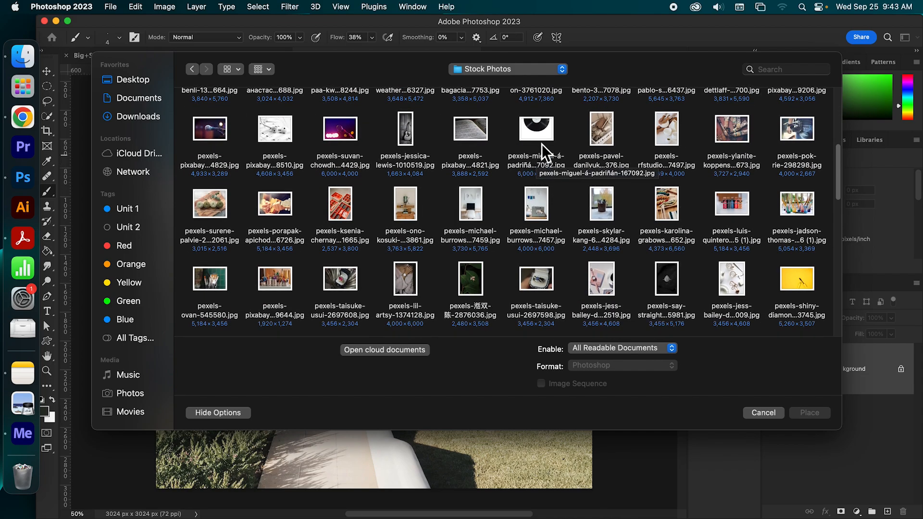
click(546, 71)
click(546, 72)
drag(838, 172, 833, 123)
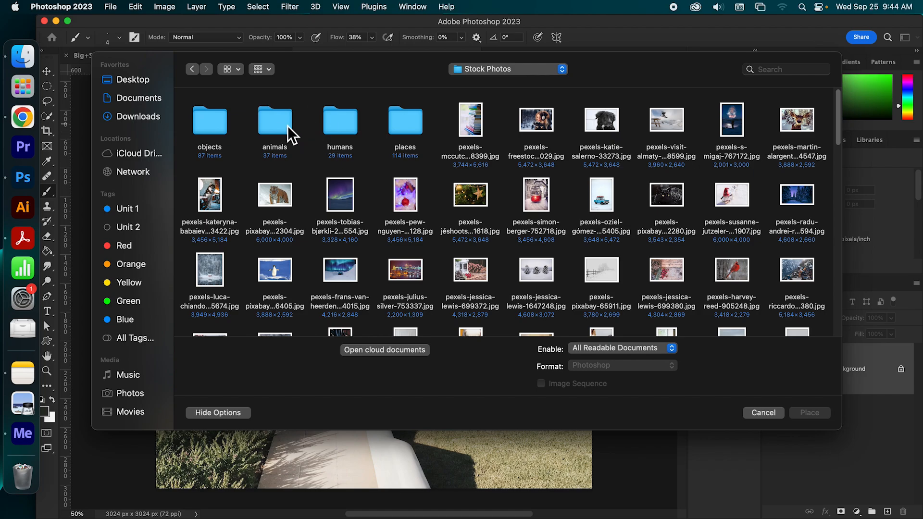
- Place the elephant photo pexels-pixabay-86413.jpg from the animals folder at its default size over the house background
double_click(287, 126)
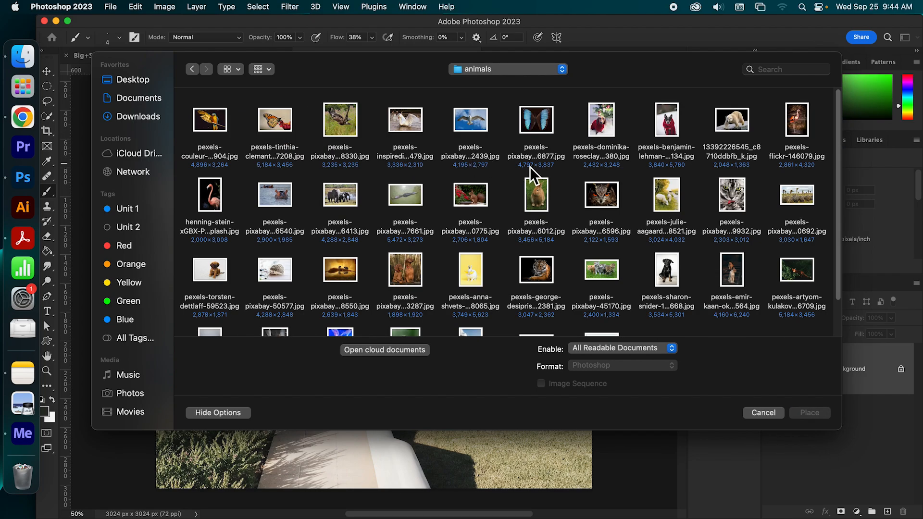
double_click(332, 201)
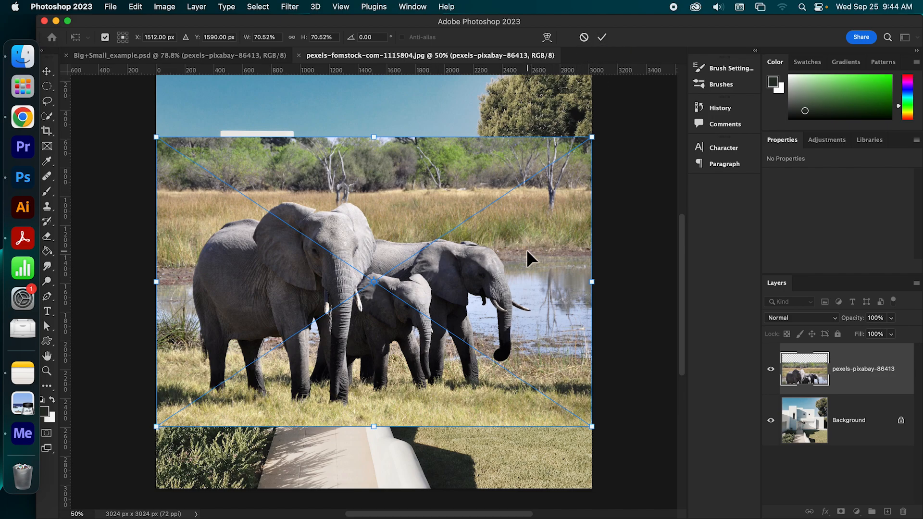
click(608, 43)
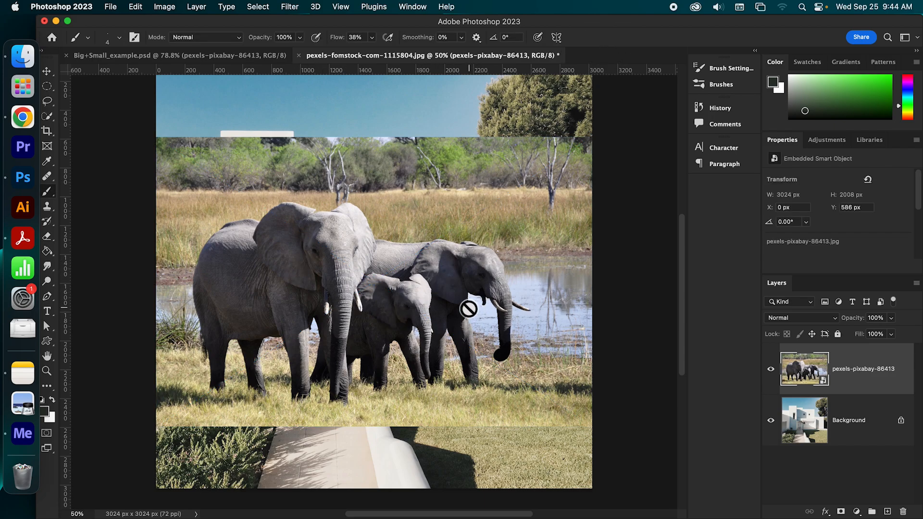
drag(682, 293, 685, 292)
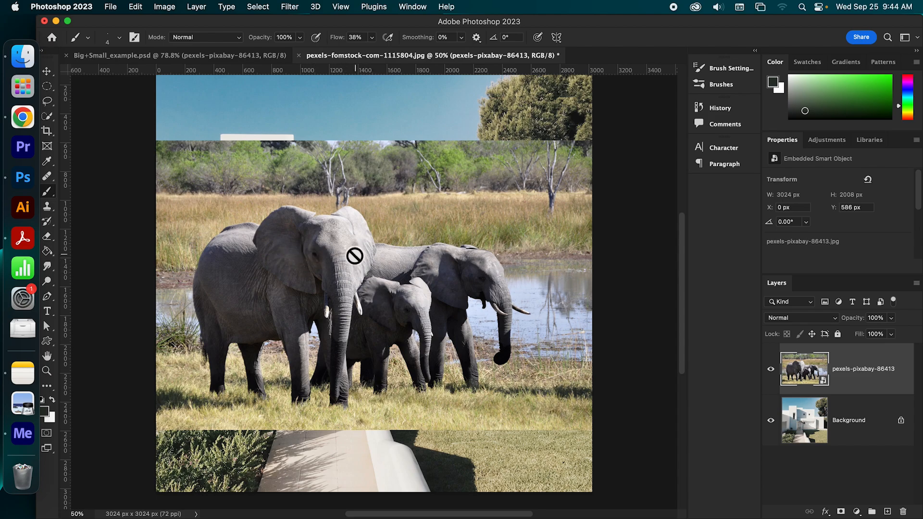
click(403, 253)
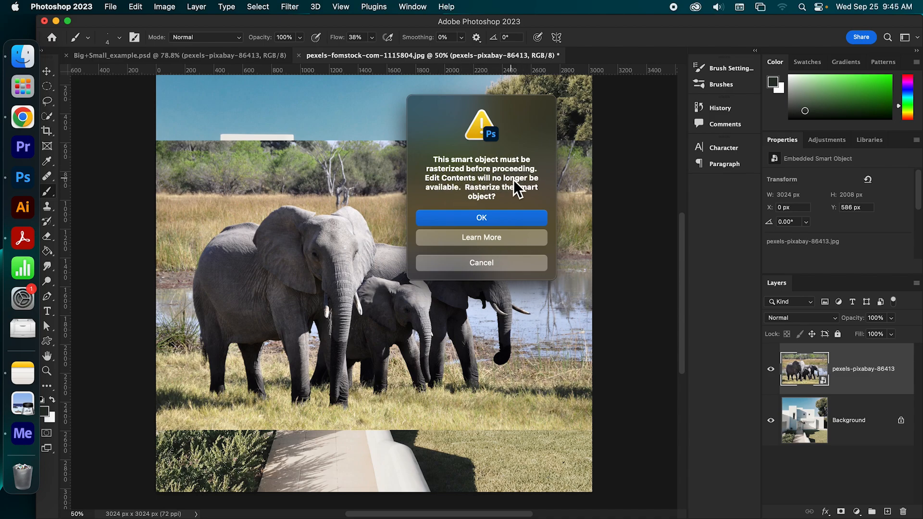
click(487, 266)
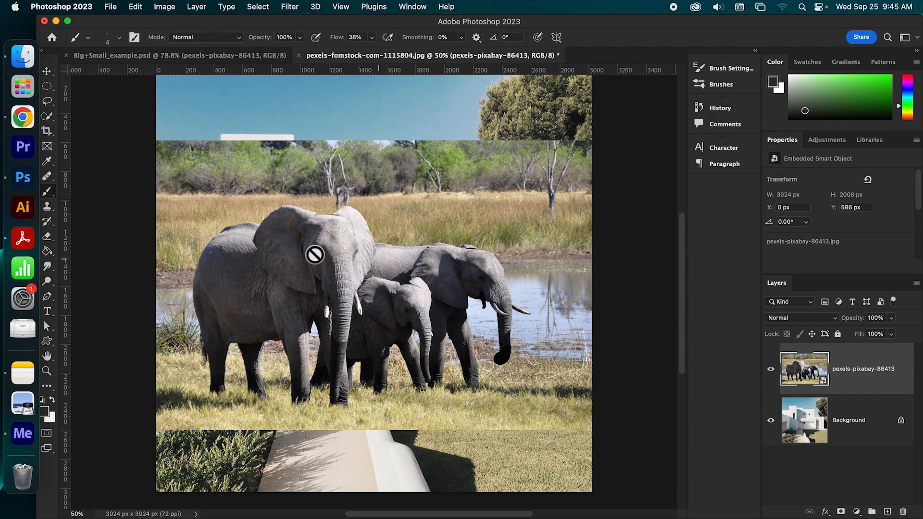
- Move the elephant layer slightly down to about X -2 px, Y 610 px, and automatically select its subject
click(52, 77)
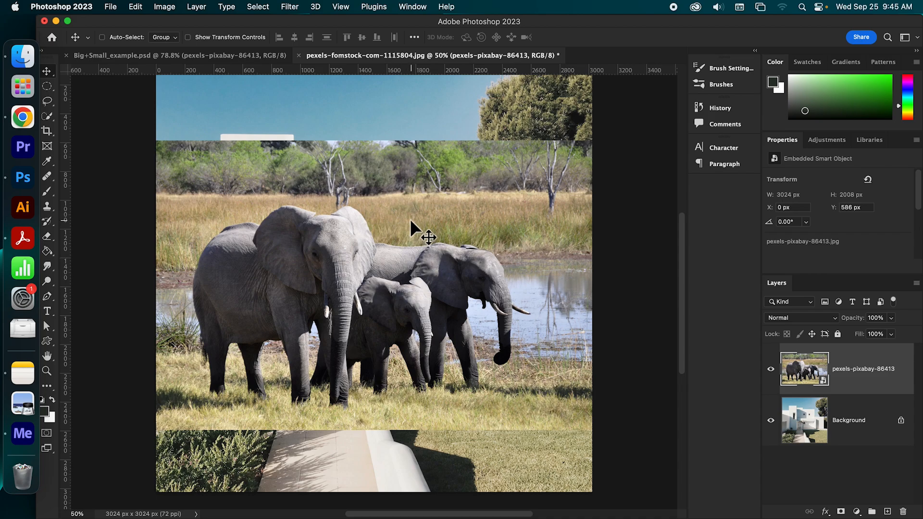
drag(394, 247, 406, 269)
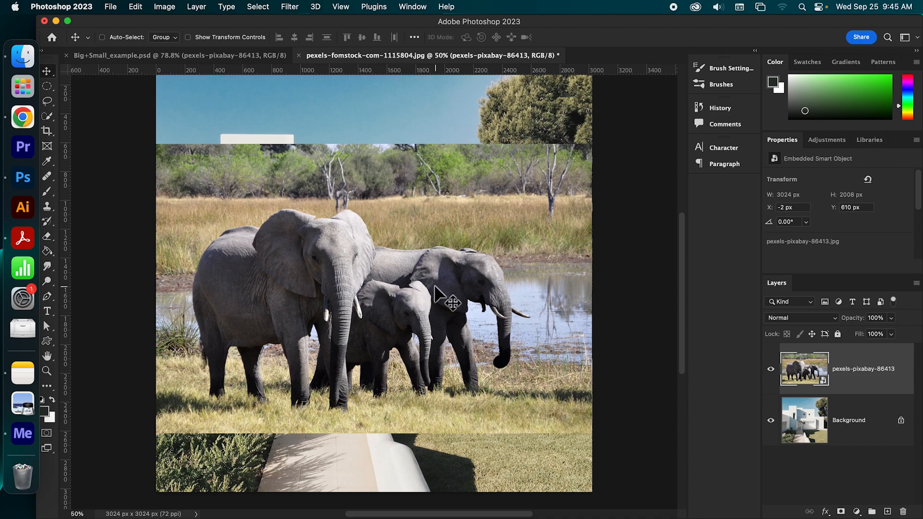
click(258, 6)
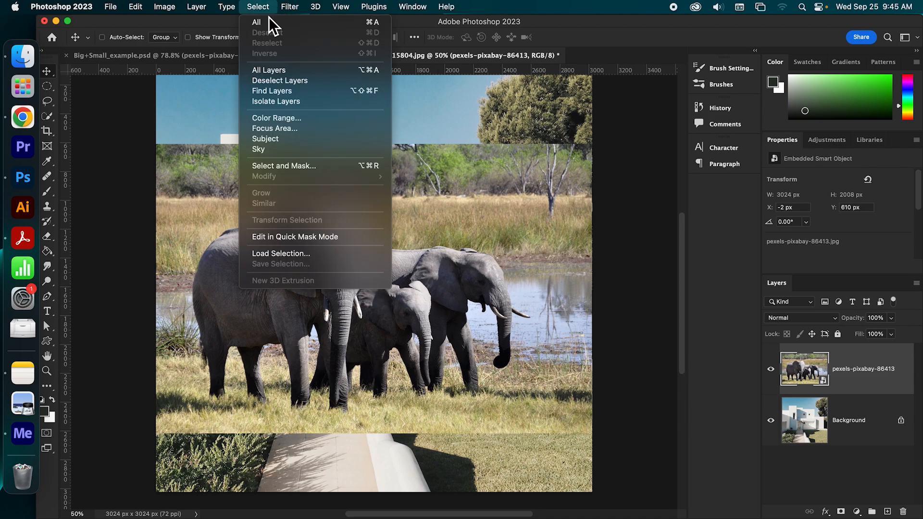
click(289, 138)
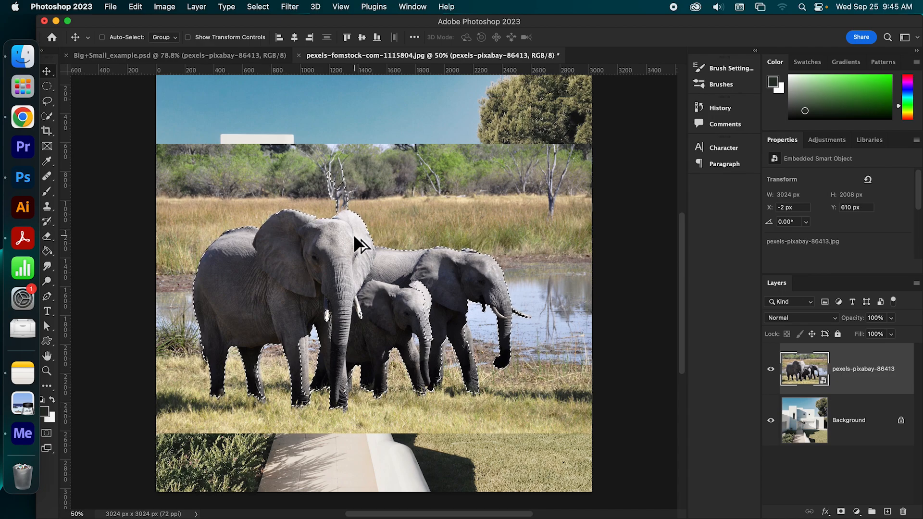
- Examine the selection outline around the elephants, including a close-up of the edge along the rear elephant's back
scroll(354, 235, down, 2)
scroll(354, 234, up, 5)
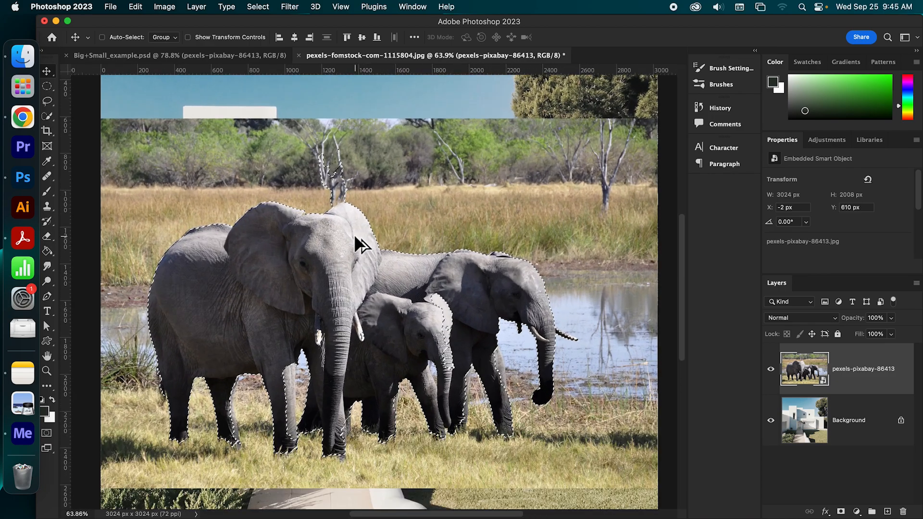
scroll(354, 235, up, 3)
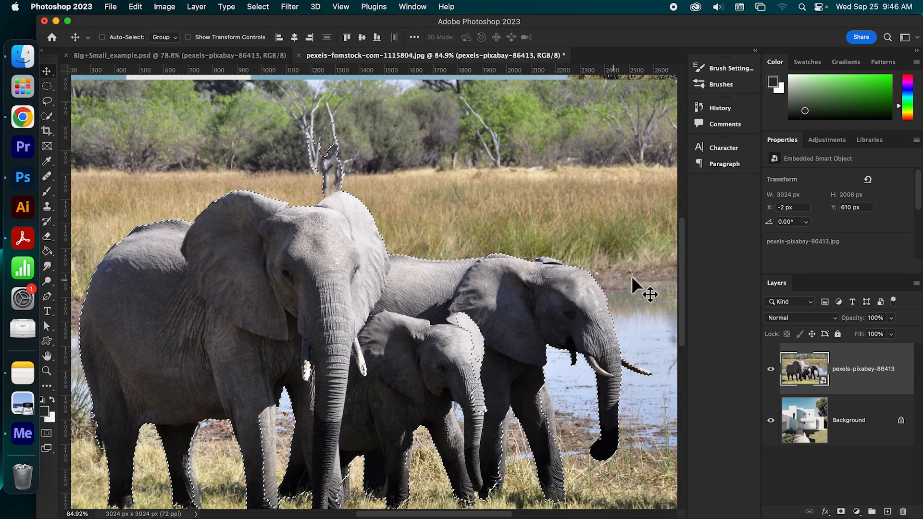
drag(683, 275, 685, 293)
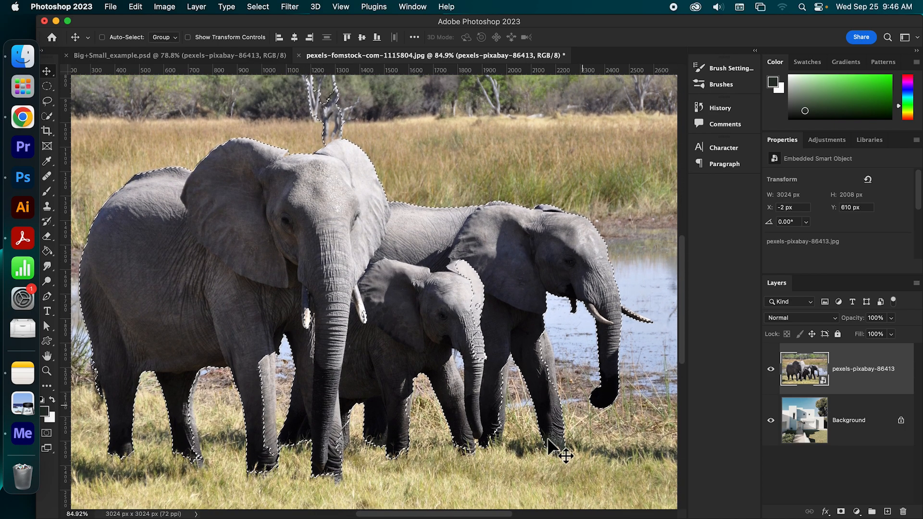
drag(472, 514, 471, 515)
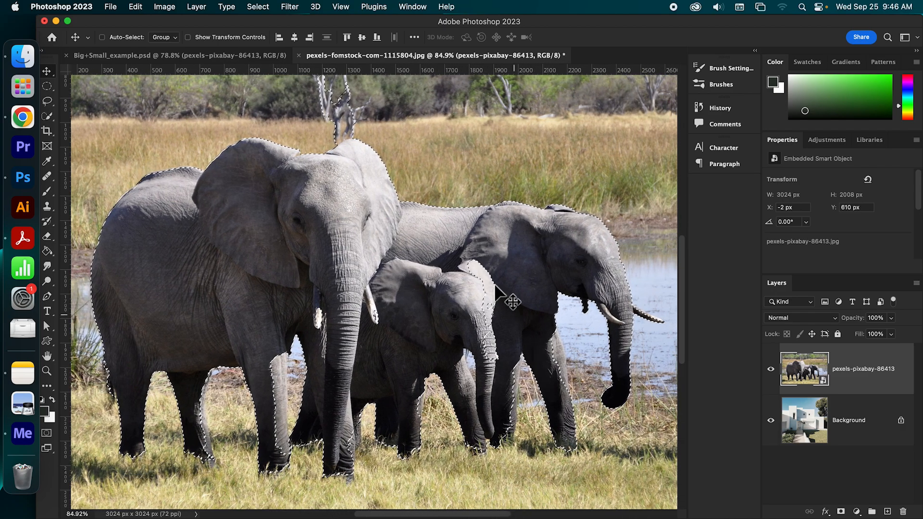
scroll(420, 212, down, 3)
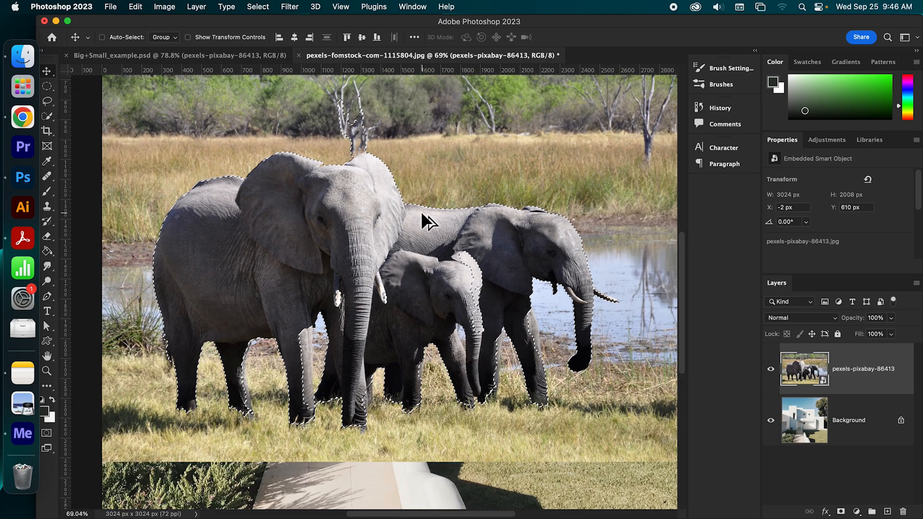
scroll(422, 215, up, 10)
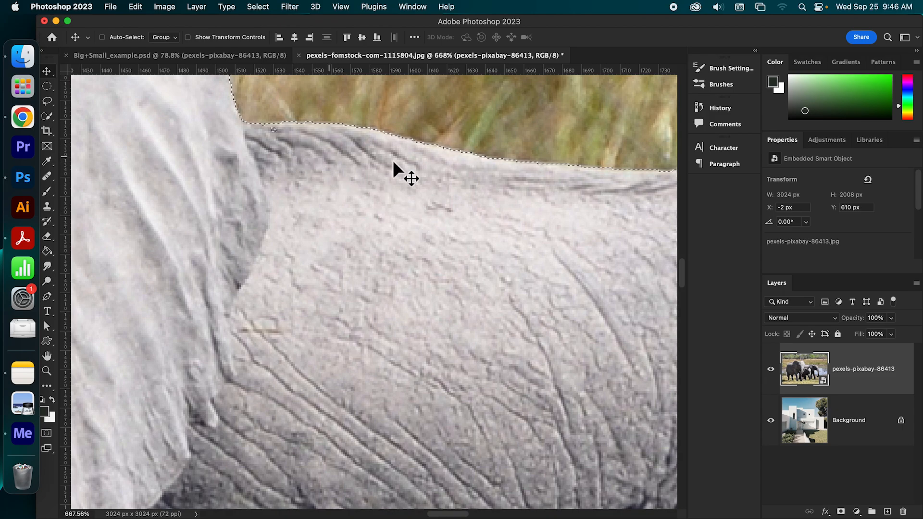
scroll(503, 211, up, 5)
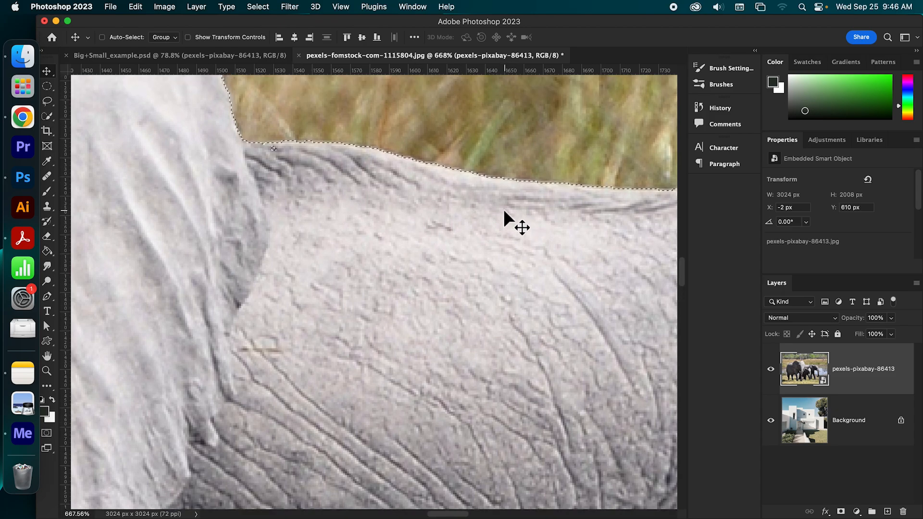
scroll(504, 210, up, 1)
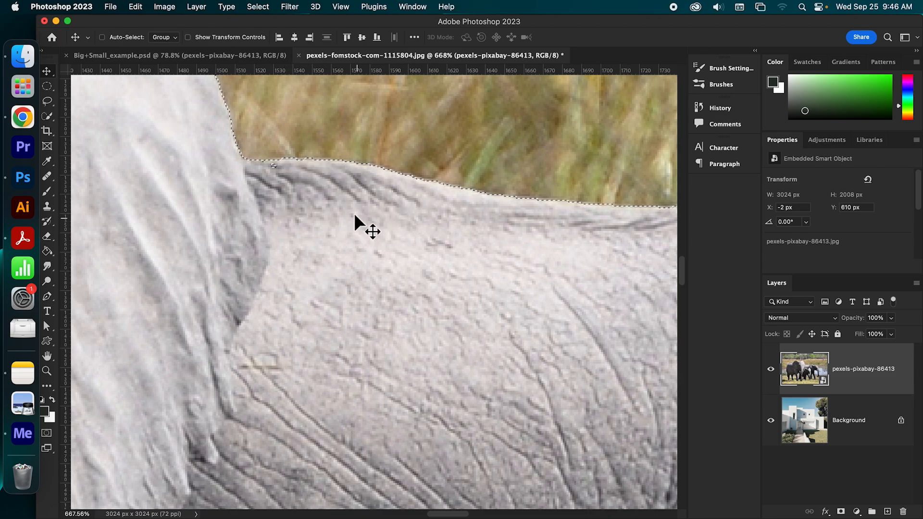
scroll(365, 235, down, 10)
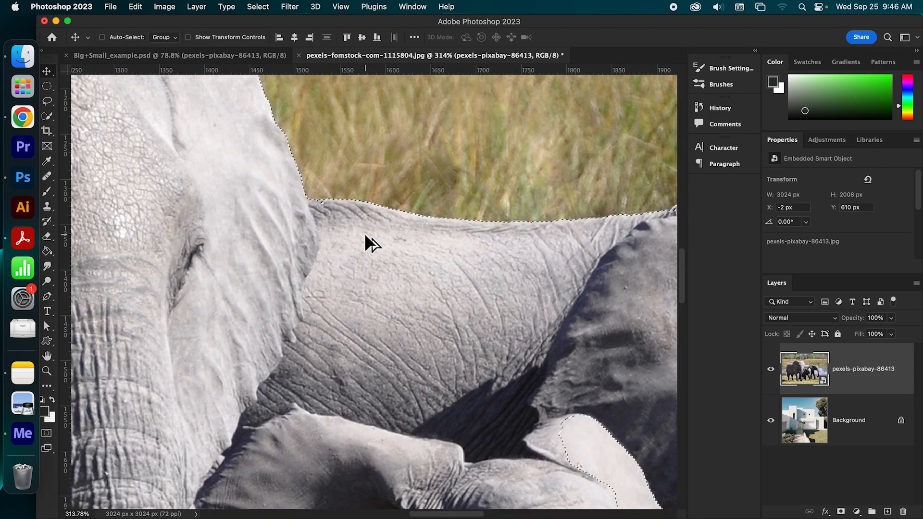
scroll(366, 243, down, 8)
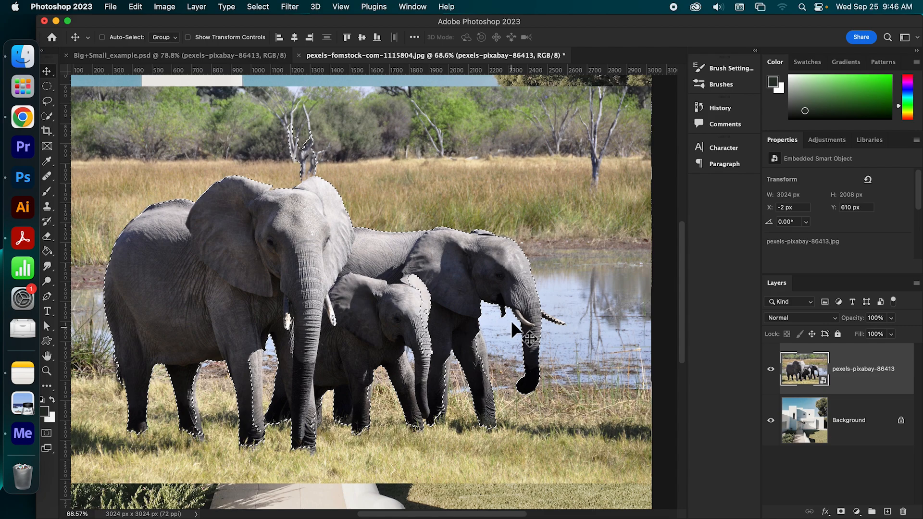
- Inspect the selection around the front elephant's tusks, trunk and legs for wrongly included or missed areas
scroll(491, 506, left, 3)
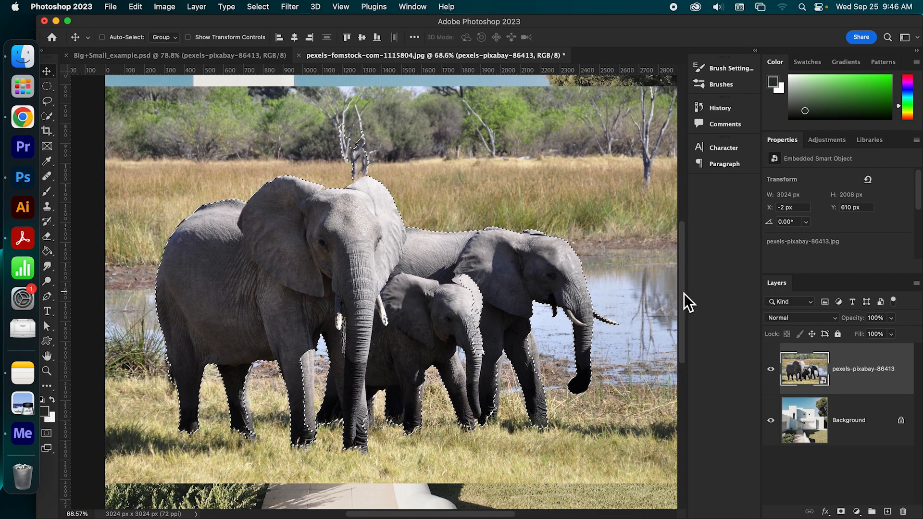
scroll(685, 302, down, 2)
scroll(685, 302, down, 1)
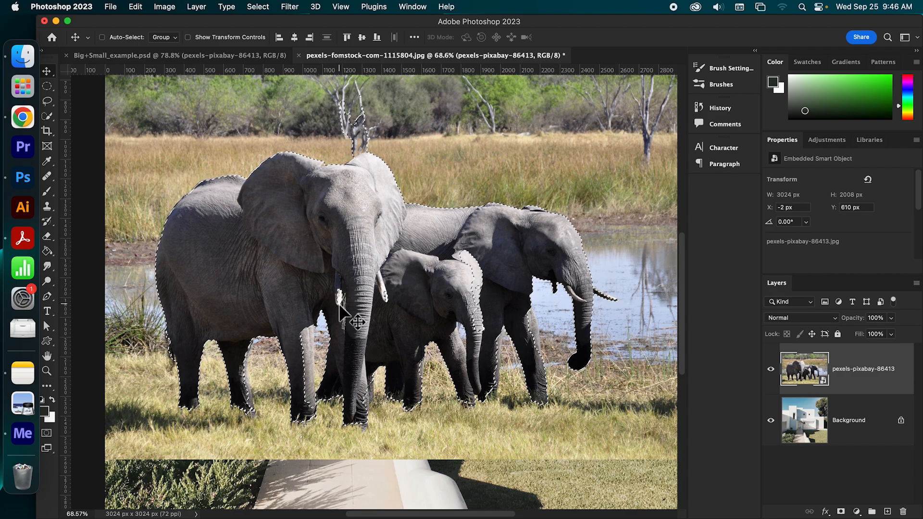
scroll(342, 298, down, 1)
scroll(342, 298, up, 5)
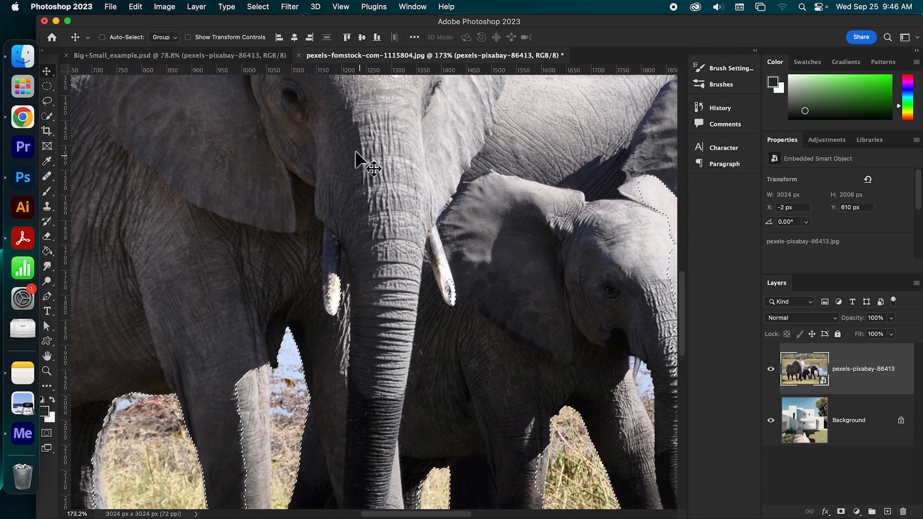
scroll(399, 327, down, 3)
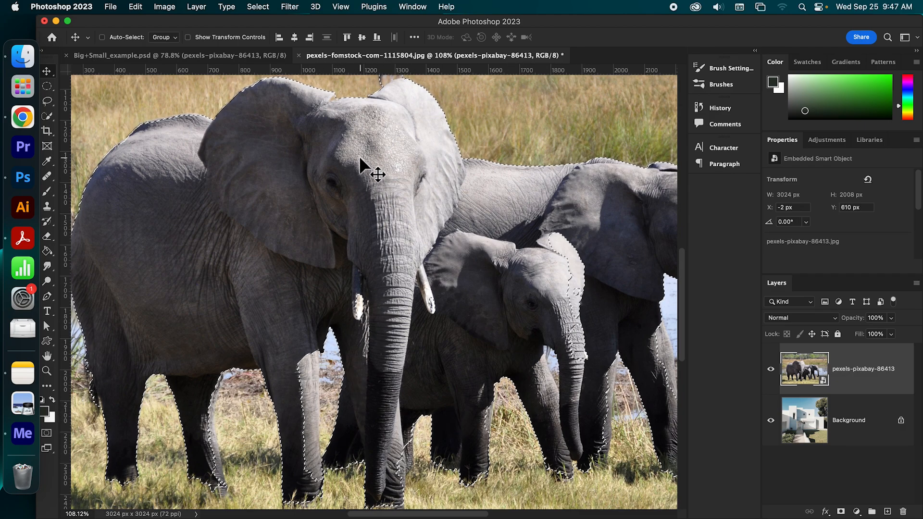
drag(336, 169, 394, 167)
- Add the sunlit strip of the front elephant's foreleg to the selection with the Quick Selection tool
drag(50, 114, 80, 126)
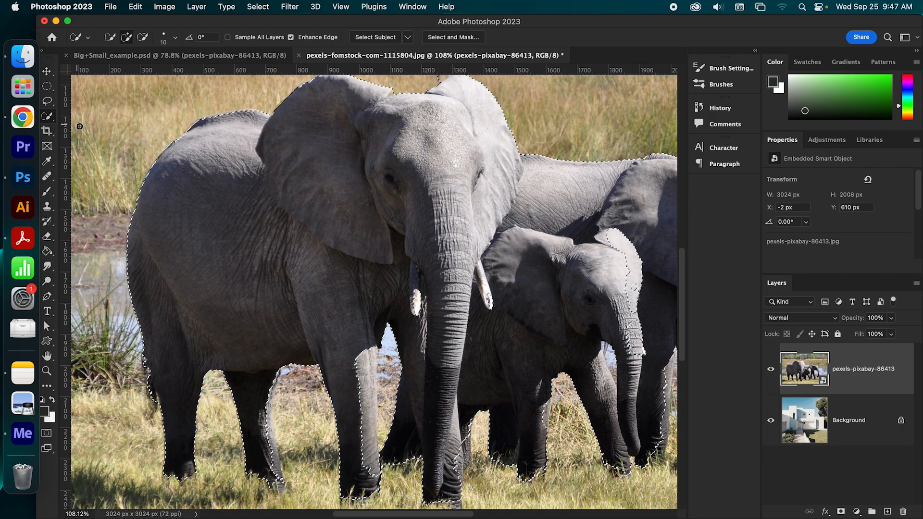
click(112, 41)
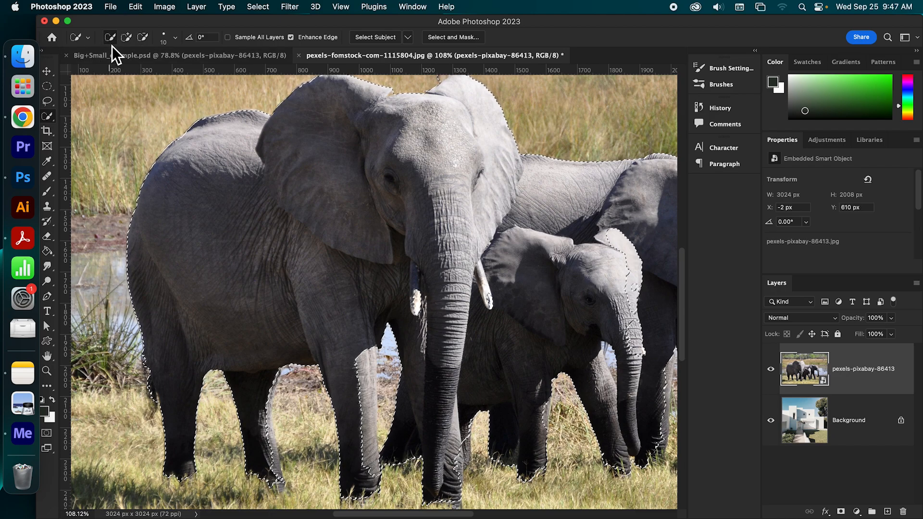
click(144, 39)
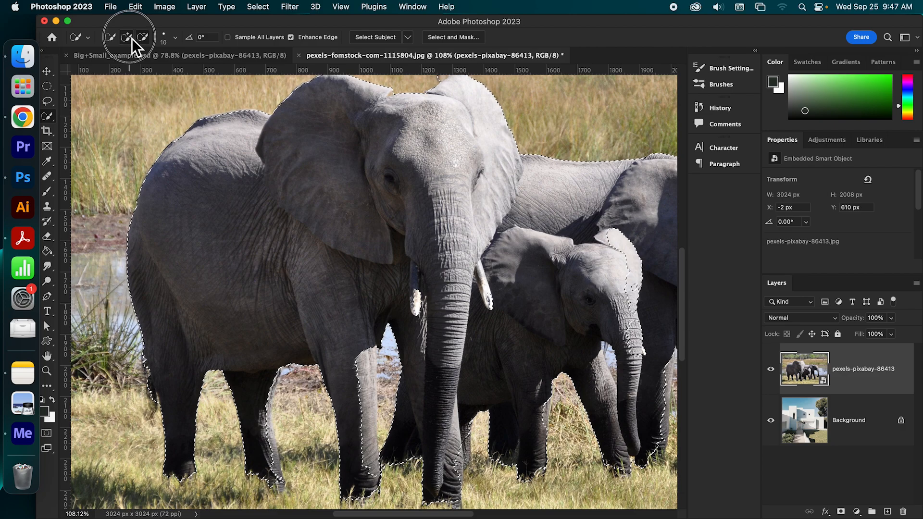
click(128, 38)
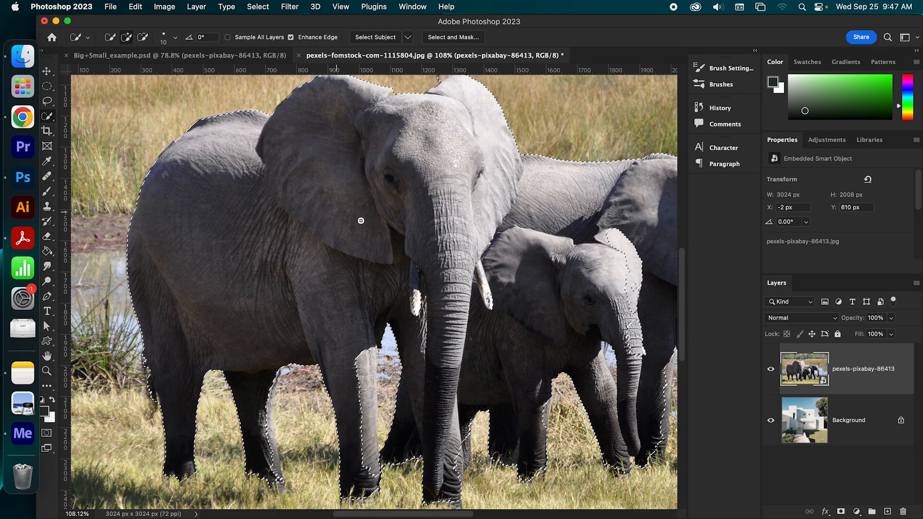
drag(442, 282, 384, 181)
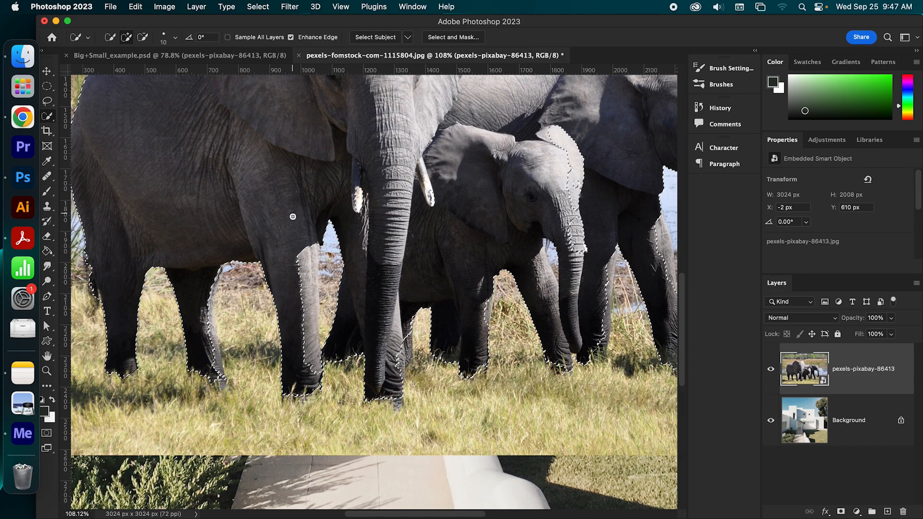
scroll(293, 216, down, 1)
scroll(295, 217, up, 5)
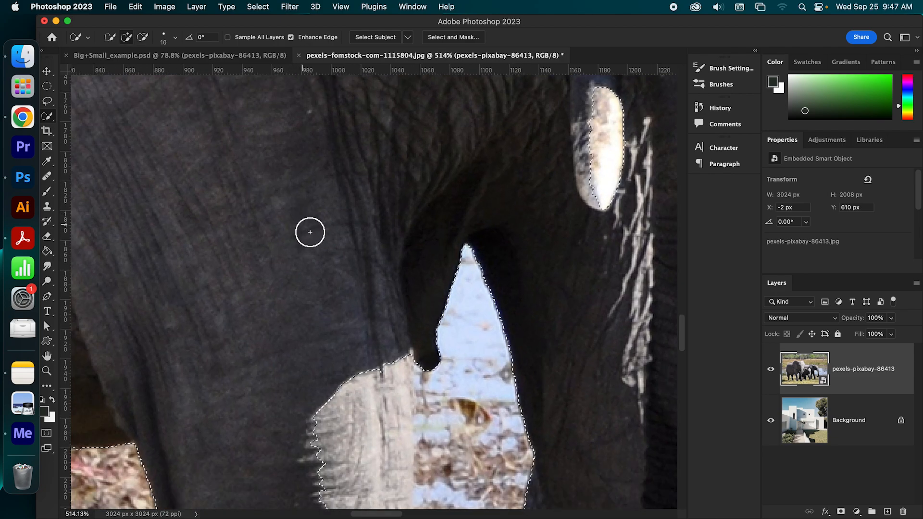
drag(326, 247, 264, 55)
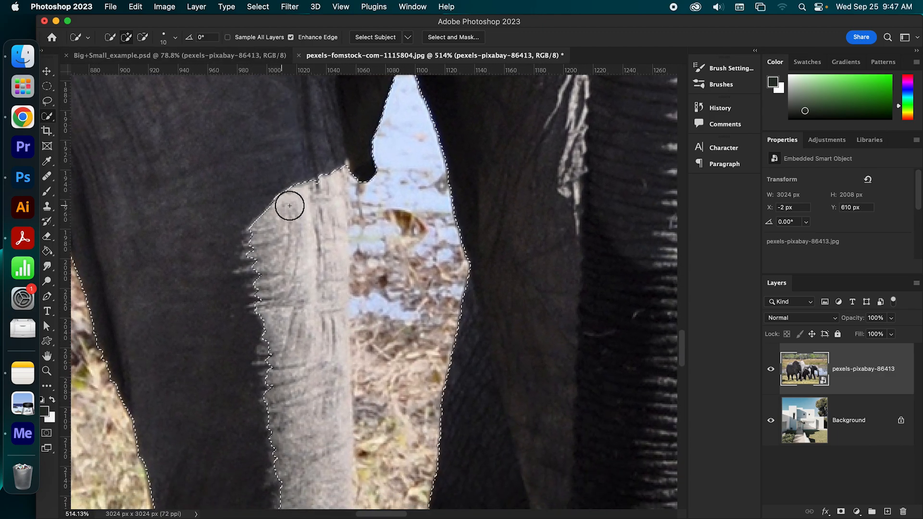
scroll(307, 308, down, 1)
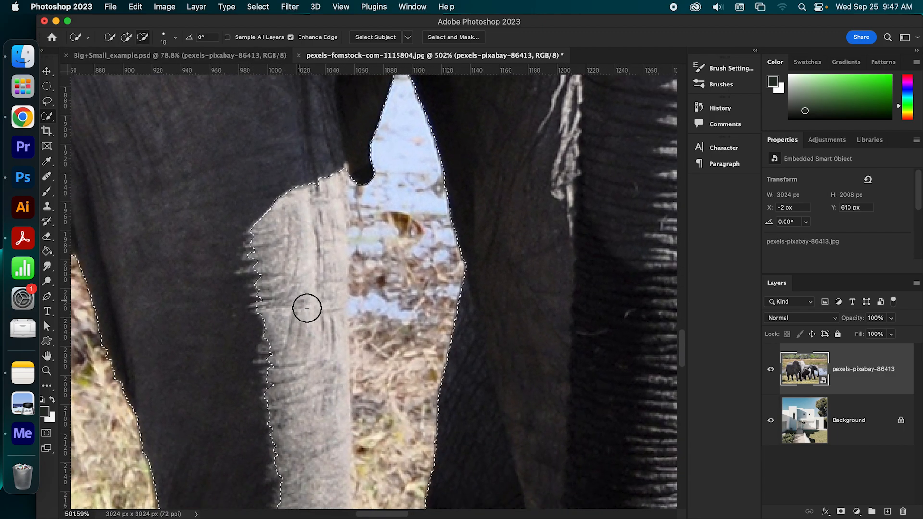
scroll(307, 308, down, 3)
drag(305, 304, 298, 204)
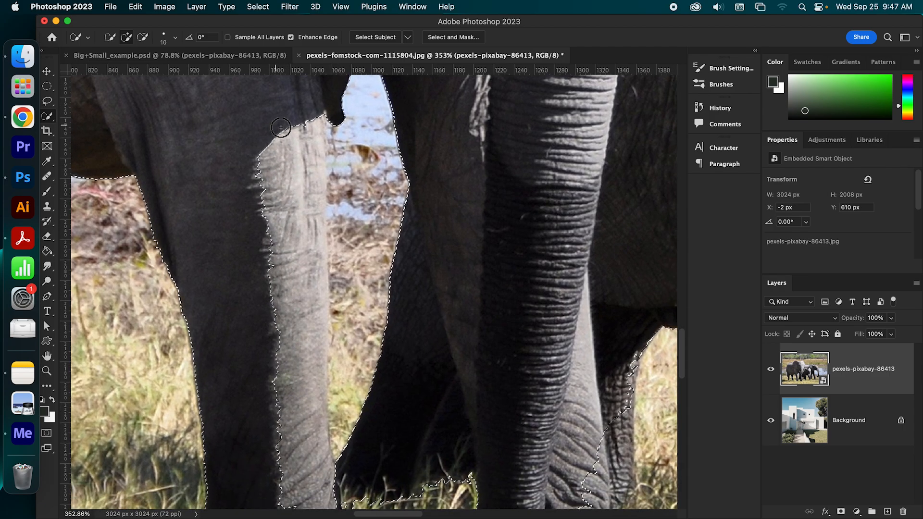
mouse_move(285, 153)
mouse_down()
mouse_move(282, 134)
mouse_move(282, 177)
mouse_move(277, 140)
mouse_move(271, 157)
mouse_move(276, 215)
mouse_up()
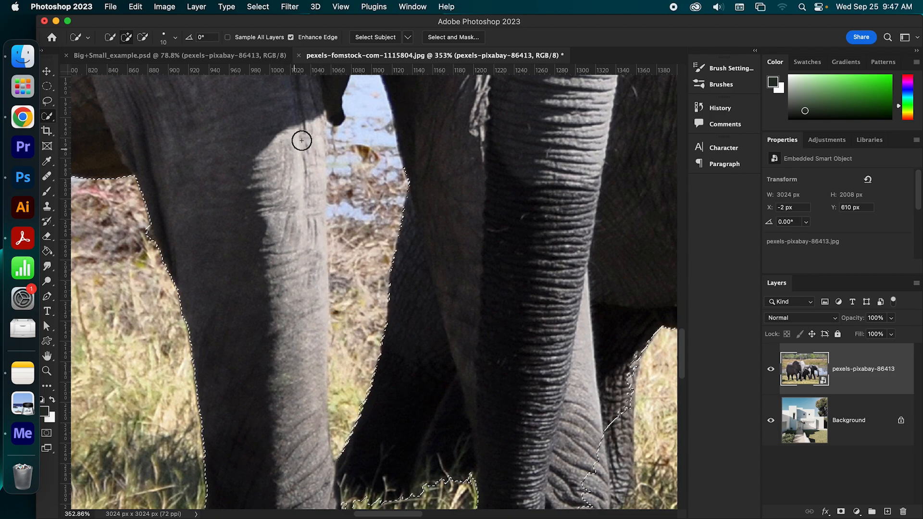
- Subtract the water and grass gap beside the front elephant's foreleg from the selection while keeping the sunlit leg strip selected
scroll(345, 317, down, 5)
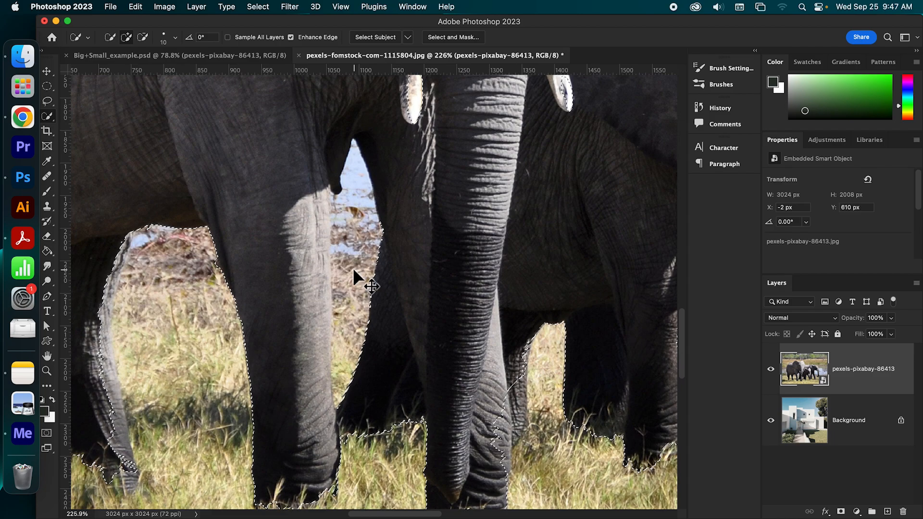
key(alt)
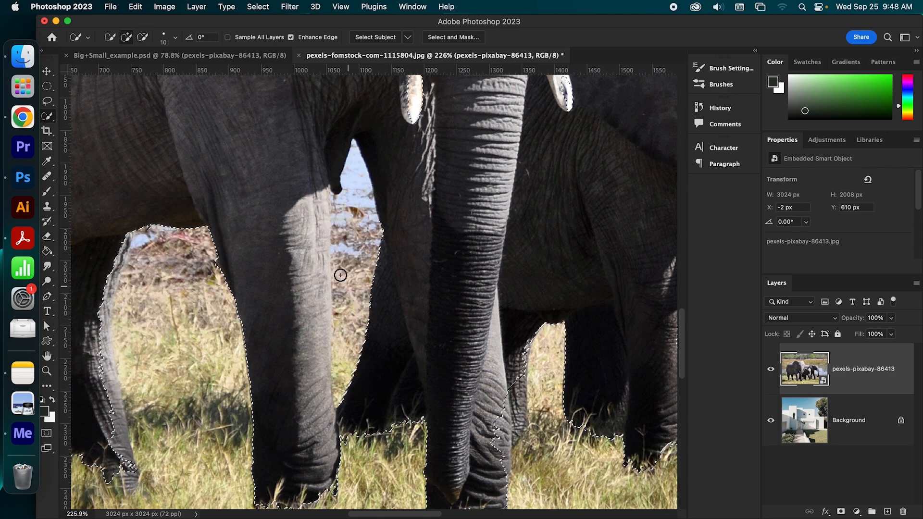
click(146, 41)
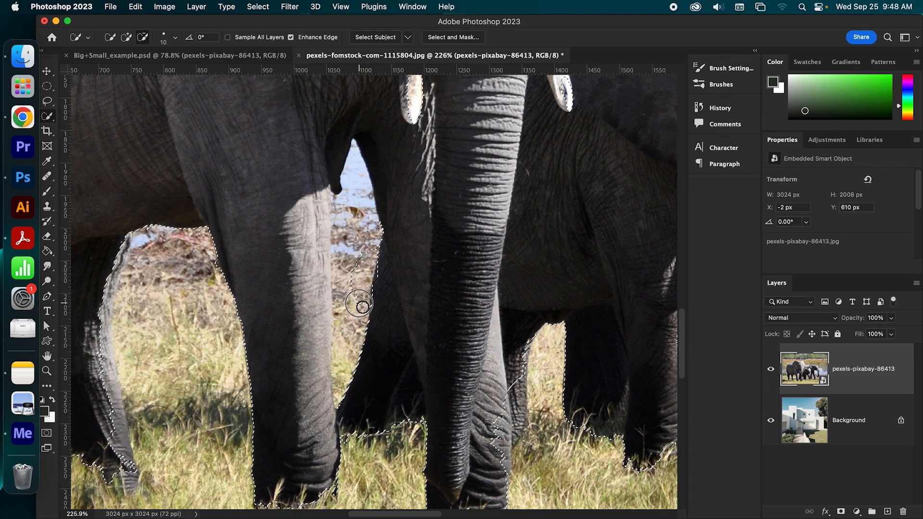
drag(354, 333, 354, 350)
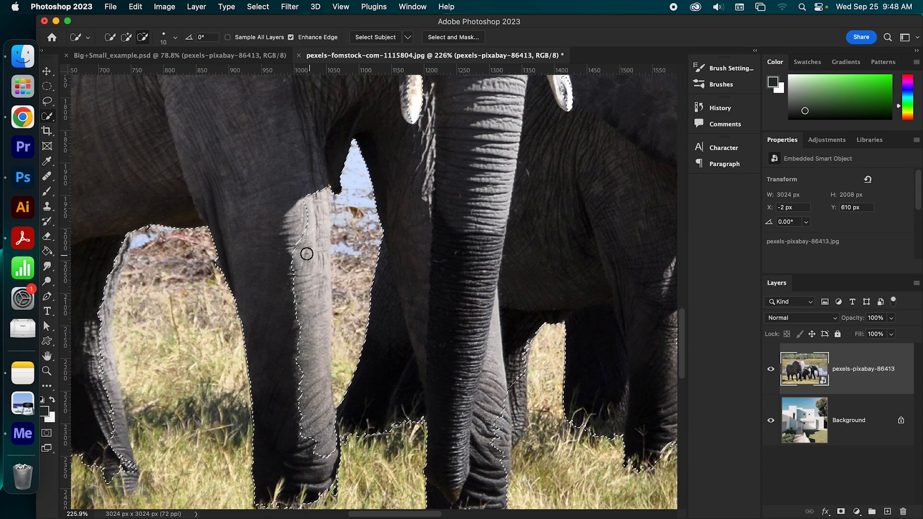
drag(313, 230, 313, 363)
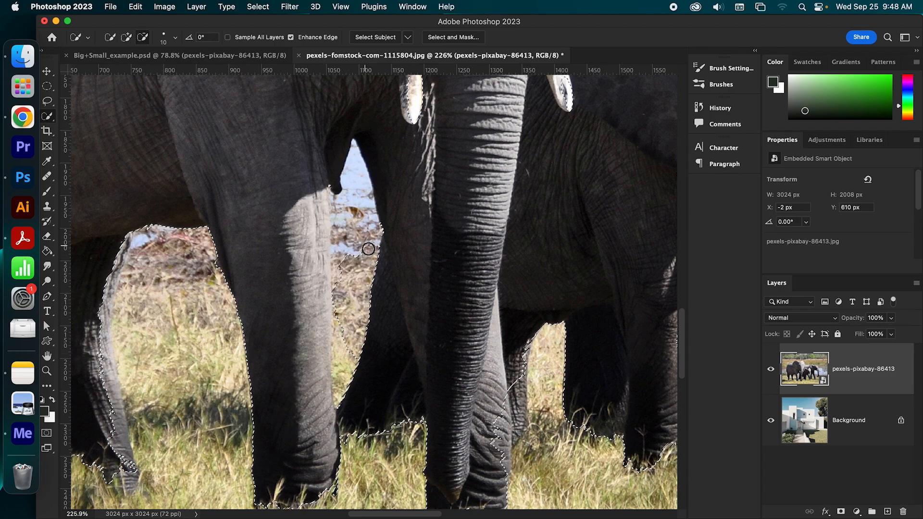
mouse_move(356, 217)
mouse_down()
mouse_move(356, 195)
mouse_move(364, 219)
mouse_move(341, 216)
mouse_up()
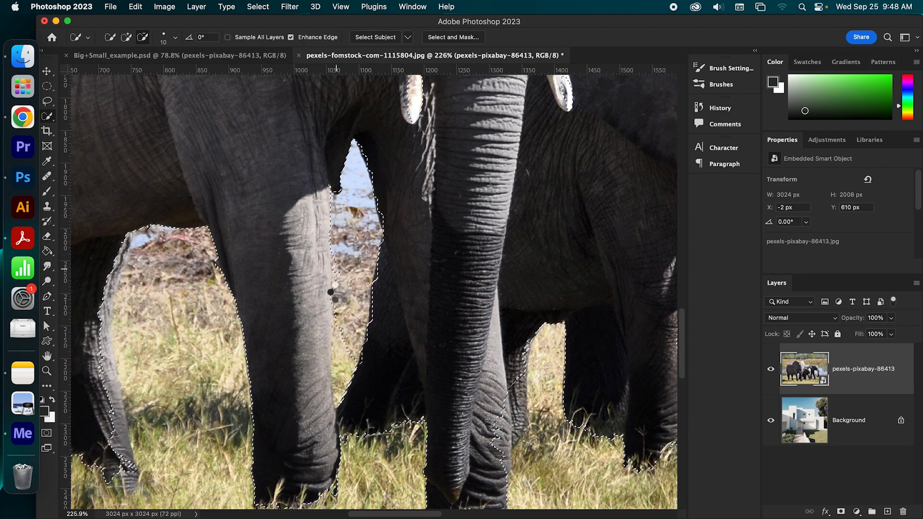
mouse_move(341, 386)
mouse_down()
mouse_move(340, 401)
mouse_move(350, 378)
mouse_up()
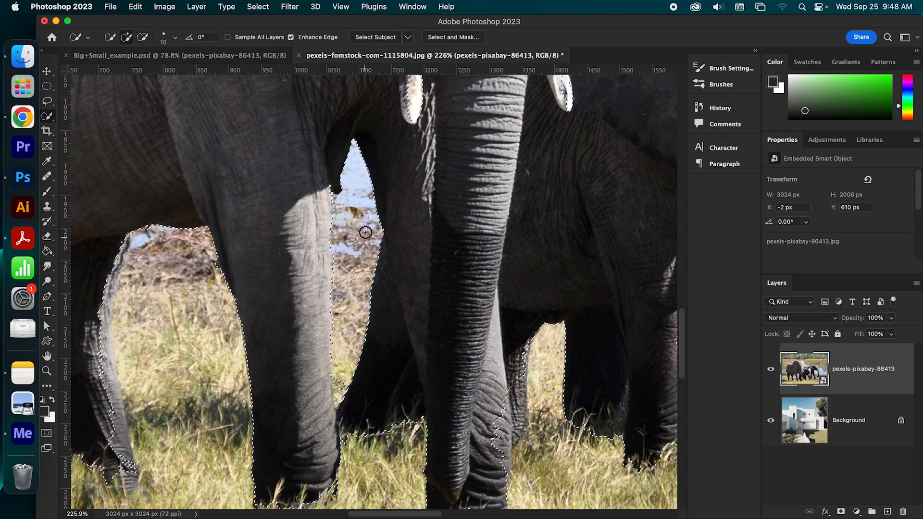
- Subtract the dark leg behind the front elephant's trunk from the selection, undoing a stray first stroke
drag(380, 241, 400, 346)
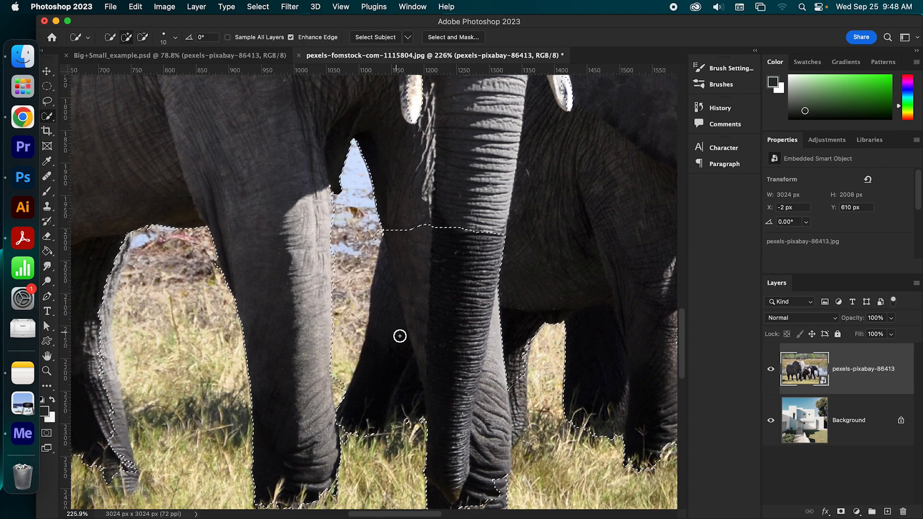
key(super+z)
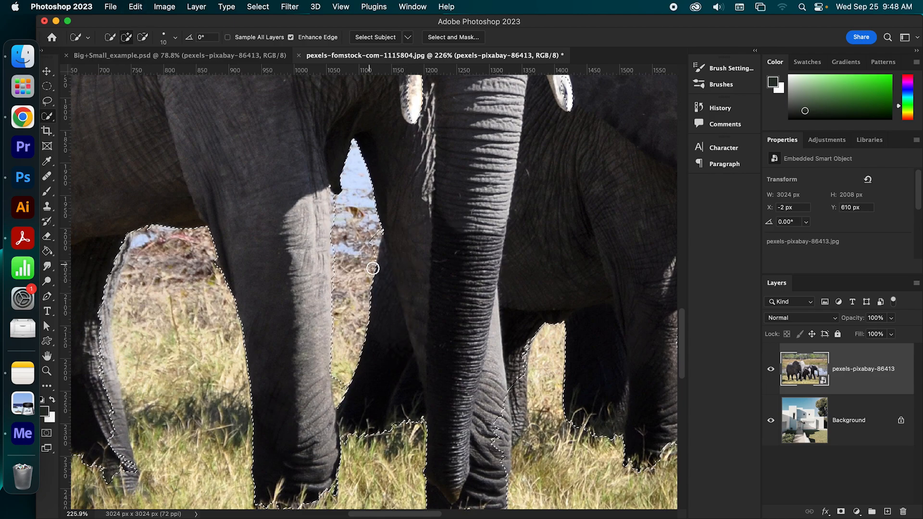
drag(374, 264, 387, 399)
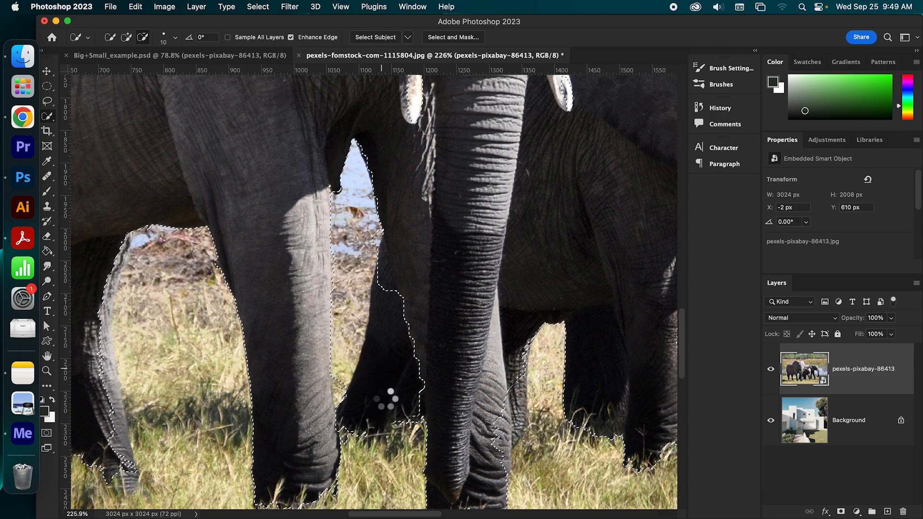
mouse_move(384, 263)
mouse_down()
mouse_move(389, 280)
mouse_move(381, 250)
mouse_up()
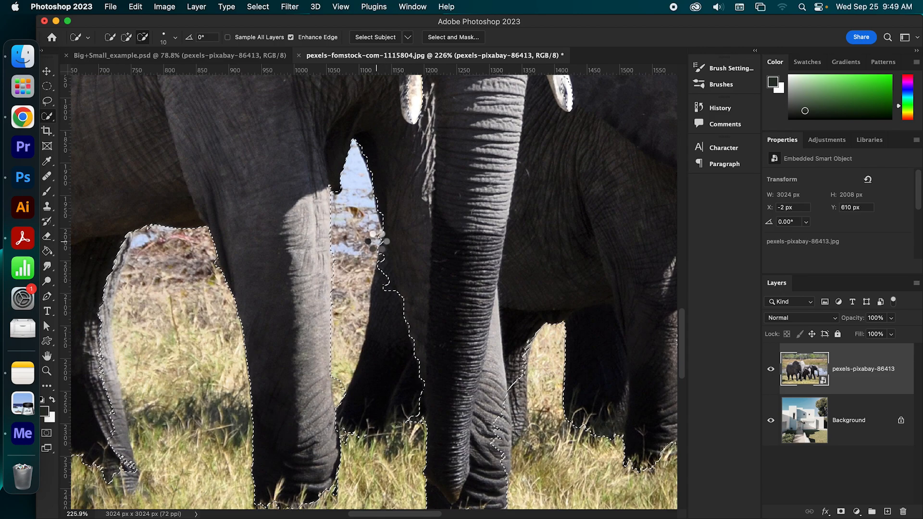
mouse_move(383, 255)
mouse_down()
mouse_move(389, 288)
mouse_move(406, 303)
mouse_move(384, 279)
mouse_up()
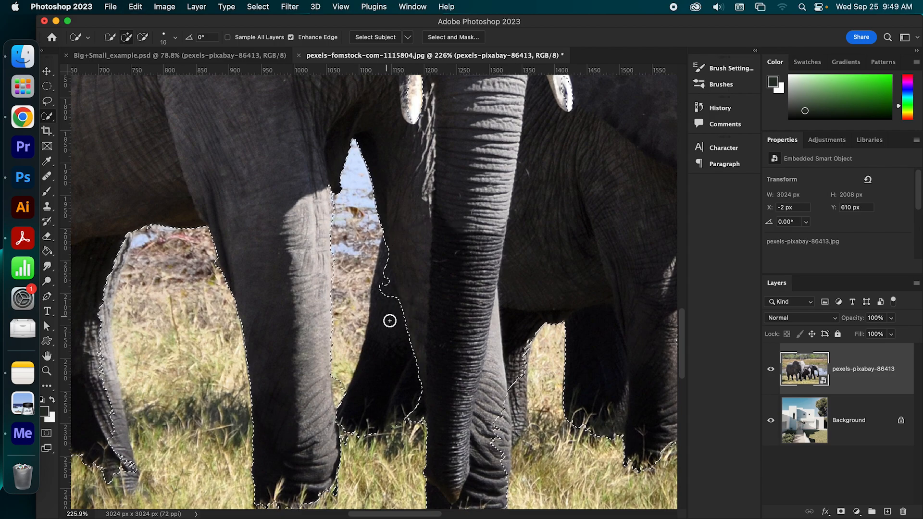
mouse_move(393, 423)
mouse_down()
mouse_move(378, 330)
mouse_move(334, 316)
mouse_move(355, 340)
mouse_move(393, 316)
mouse_move(354, 327)
mouse_up()
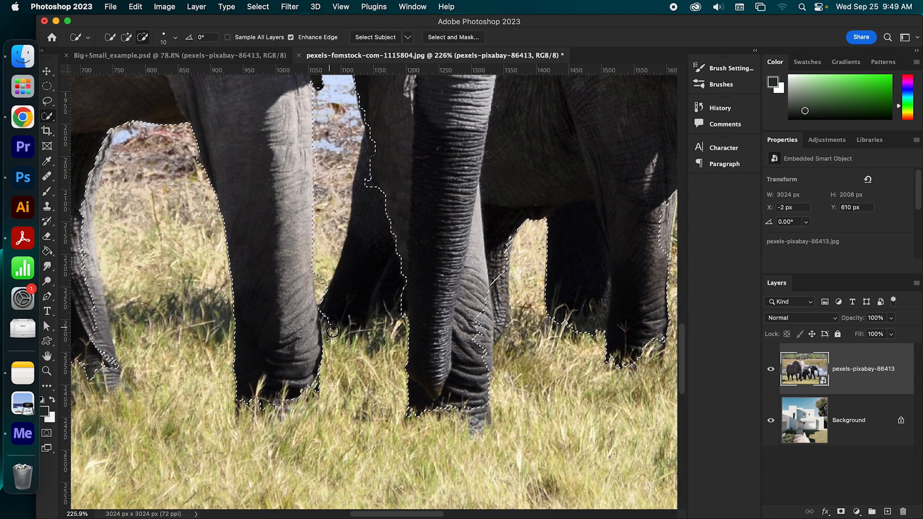
click(371, 192)
- Refine the selection along the front elephant's leg beside the trunk tip and add both of its tusks
click(502, 392)
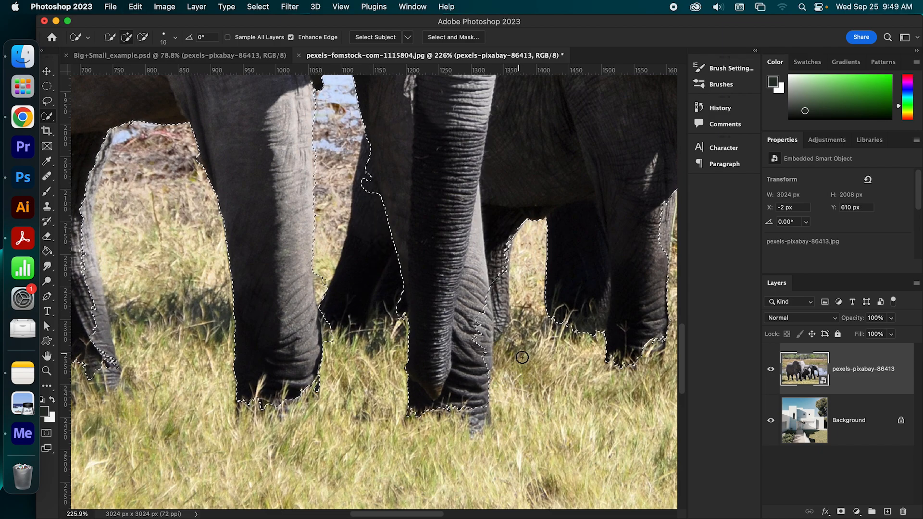
drag(485, 307, 487, 347)
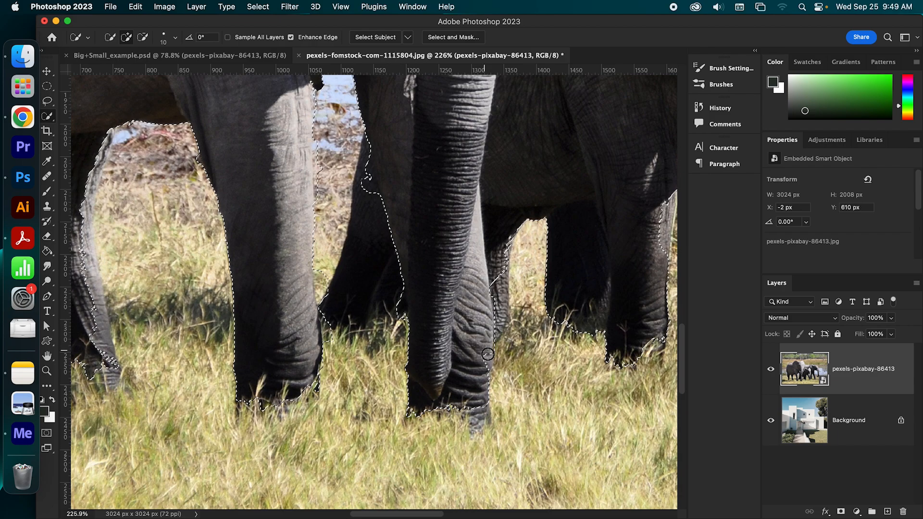
mouse_move(548, 286)
mouse_down()
mouse_move(532, 298)
mouse_move(392, 395)
mouse_move(389, 297)
mouse_move(417, 197)
mouse_up()
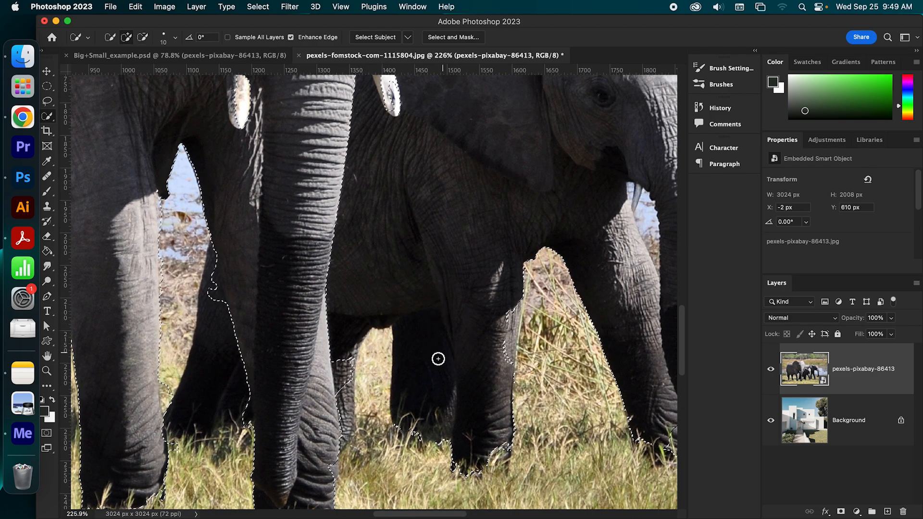
scroll(423, 295, up, 5)
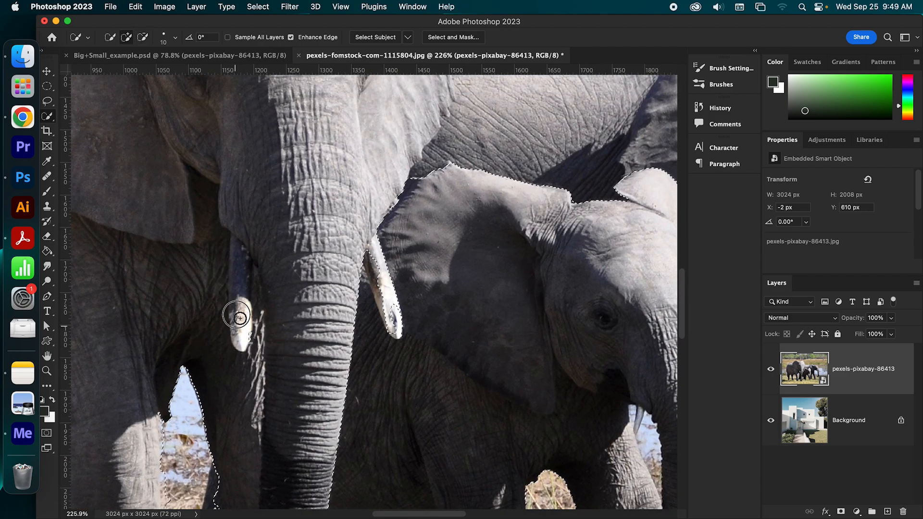
drag(371, 262, 390, 321)
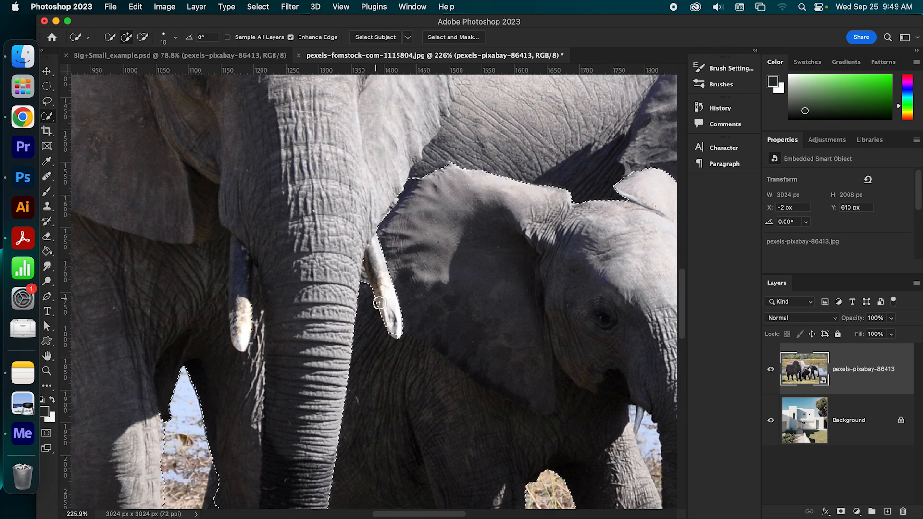
- Subtract the calf and the rear elephant's head, trunk and legs from the selection, leaving the front elephant selected
mouse_move(507, 213)
mouse_down()
mouse_move(466, 239)
mouse_move(371, 347)
mouse_move(314, 368)
mouse_up()
mouse_move(268, 330)
mouse_down()
mouse_move(263, 321)
mouse_move(321, 241)
mouse_move(561, 260)
mouse_move(598, 340)
mouse_move(365, 169)
mouse_up()
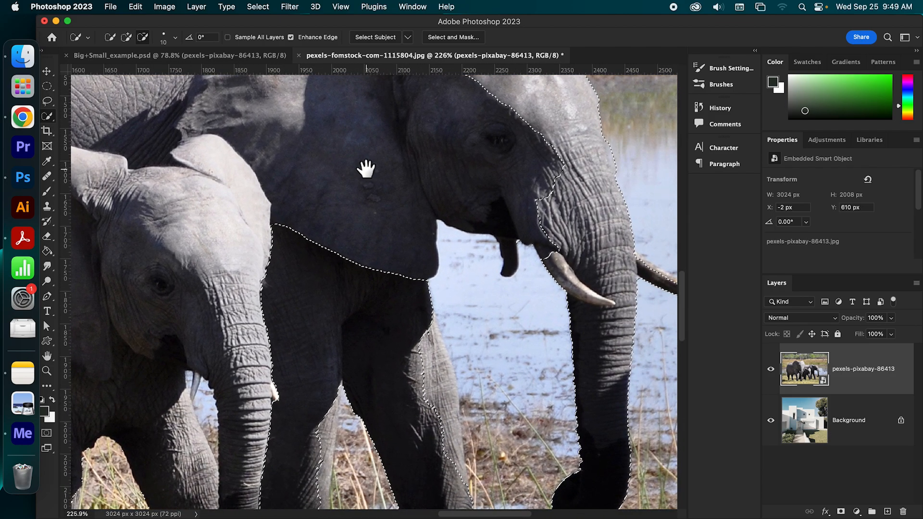
scroll(356, 262, down, 10)
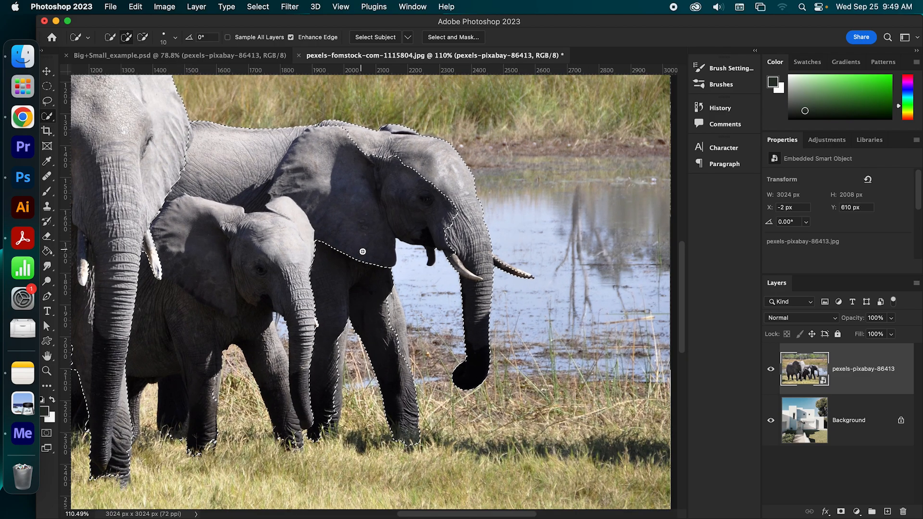
mouse_move(353, 148)
mouse_down()
mouse_move(405, 146)
mouse_move(476, 177)
mouse_move(405, 130)
mouse_move(385, 138)
mouse_move(318, 122)
mouse_move(455, 173)
mouse_move(503, 332)
mouse_move(492, 287)
mouse_move(467, 385)
mouse_up()
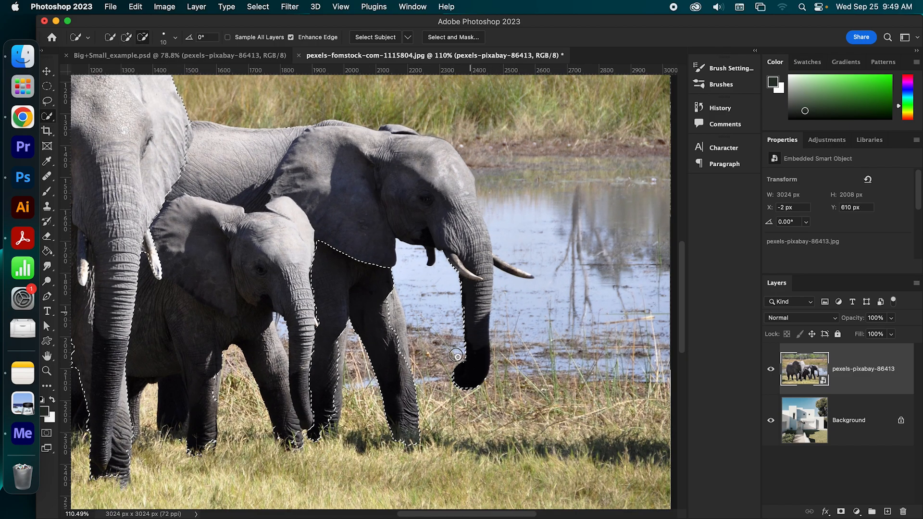
drag(460, 308, 463, 251)
mouse_move(374, 307)
mouse_down()
mouse_move(346, 319)
mouse_move(335, 383)
mouse_up()
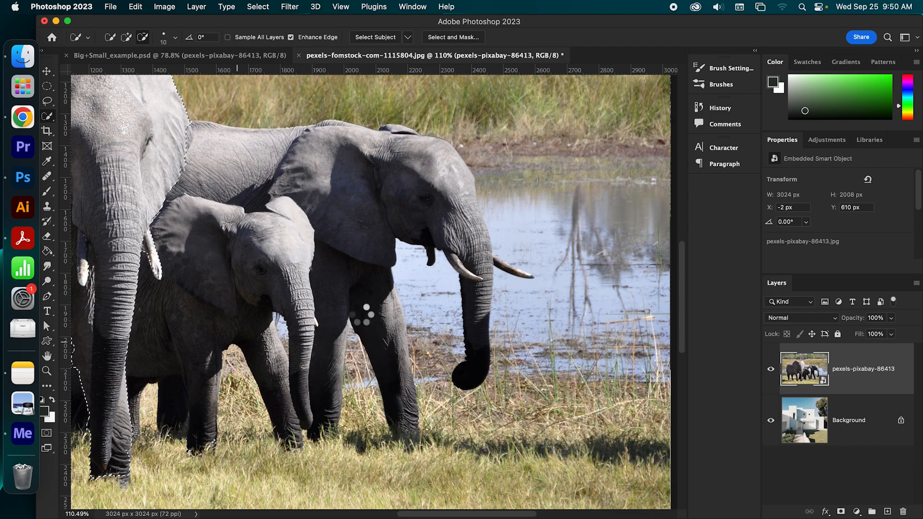
- Subtract the bare tree trunk and branches above the front elephant's head from the selection
drag(366, 313, 510, 268)
drag(216, 264, 317, 419)
drag(406, 226, 345, 295)
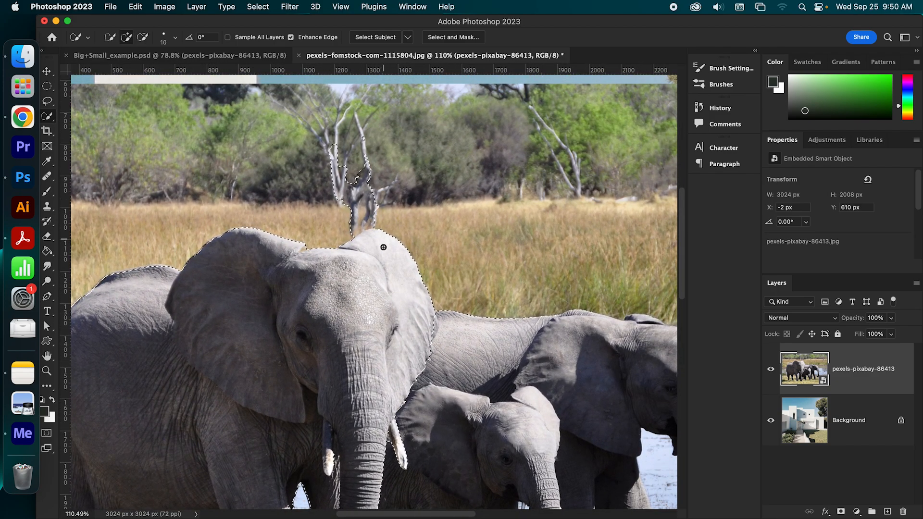
key(alt)
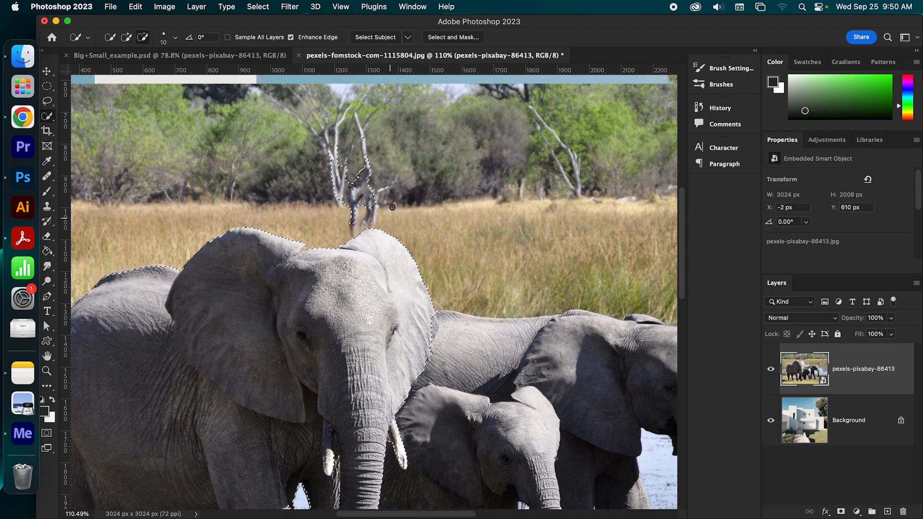
mouse_move(376, 199)
mouse_down()
mouse_move(339, 189)
mouse_move(351, 156)
mouse_up()
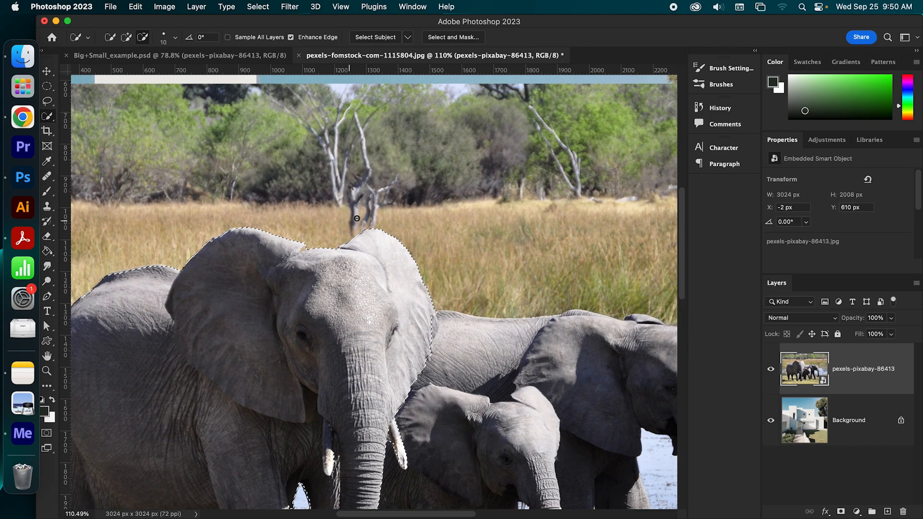
- Refine the selection along the front elephant's far hind leg and subtract the grass between that leg and the front leg
drag(461, 301, 423, 140)
key(alt)
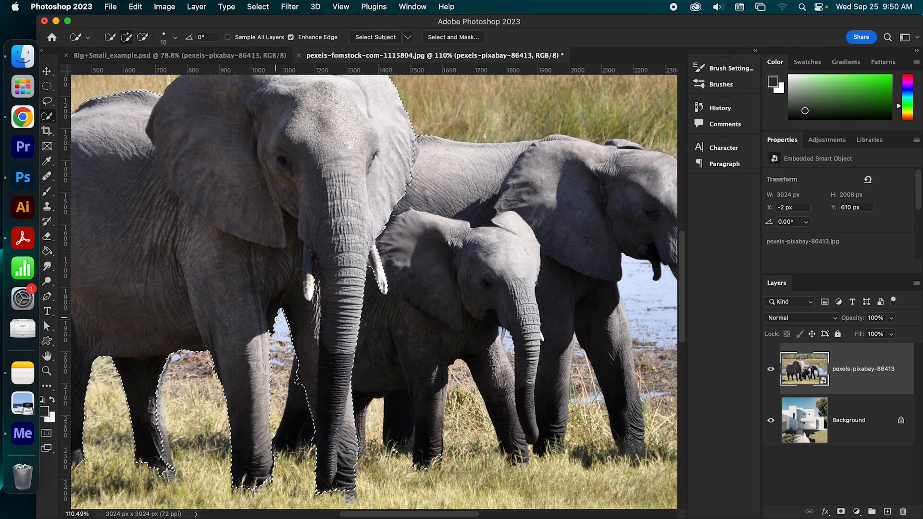
drag(239, 388, 303, 284)
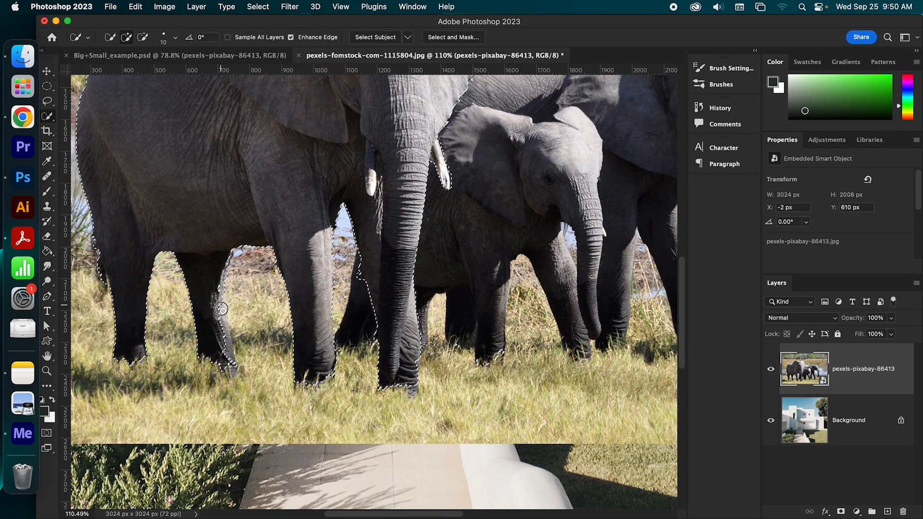
click(233, 373)
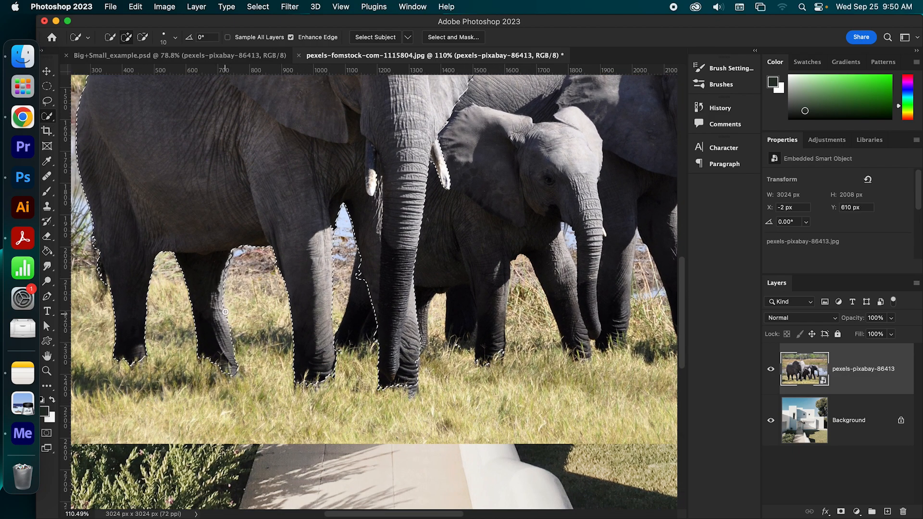
drag(222, 288, 232, 250)
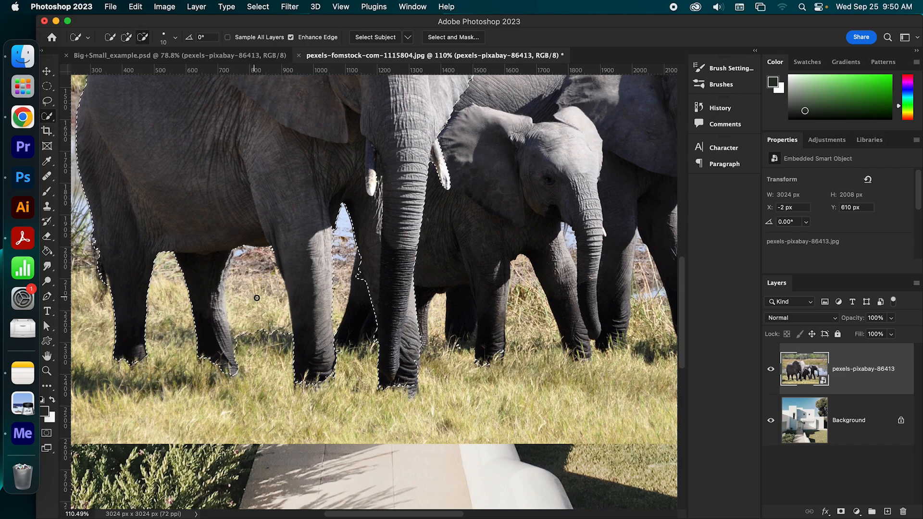
alt+drag(256, 297, 264, 332)
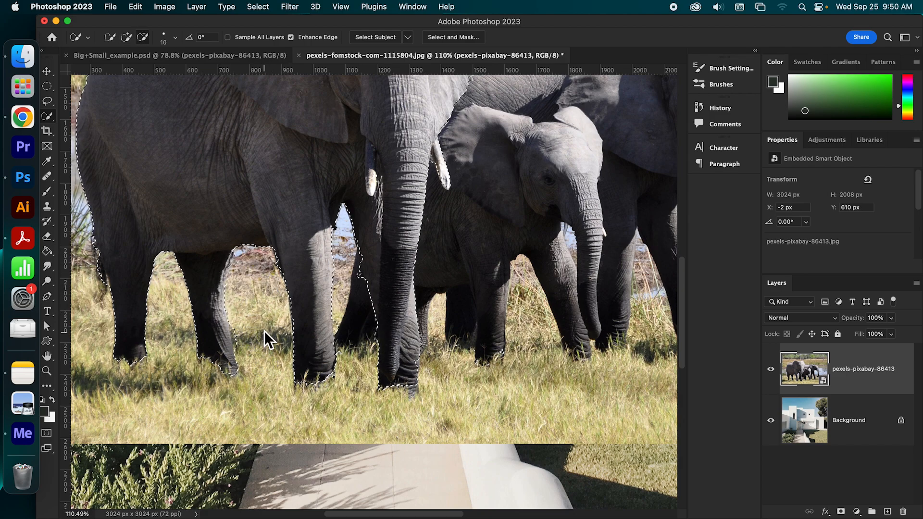
alt+drag(280, 337, 278, 360)
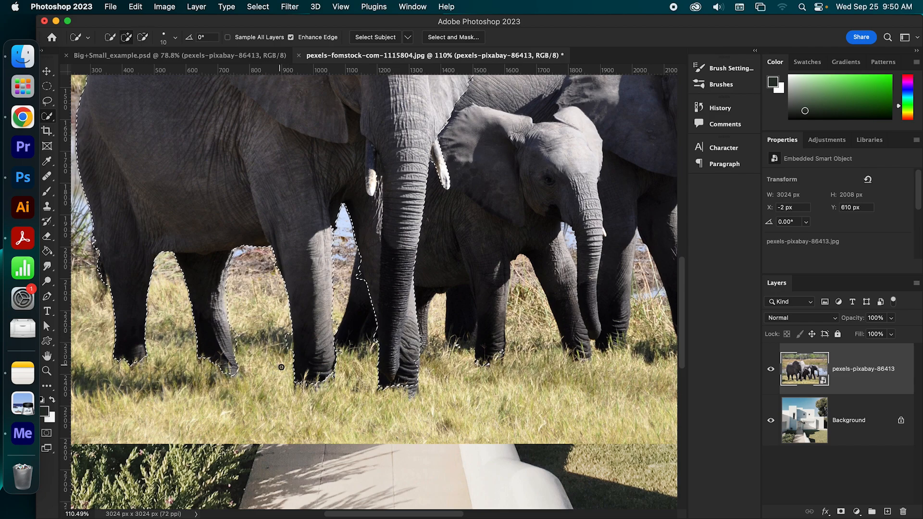
- Copy the selected front elephant to a new layer and hide the original pexels-pixabay-86413 layer
scroll(435, 356, down, 3)
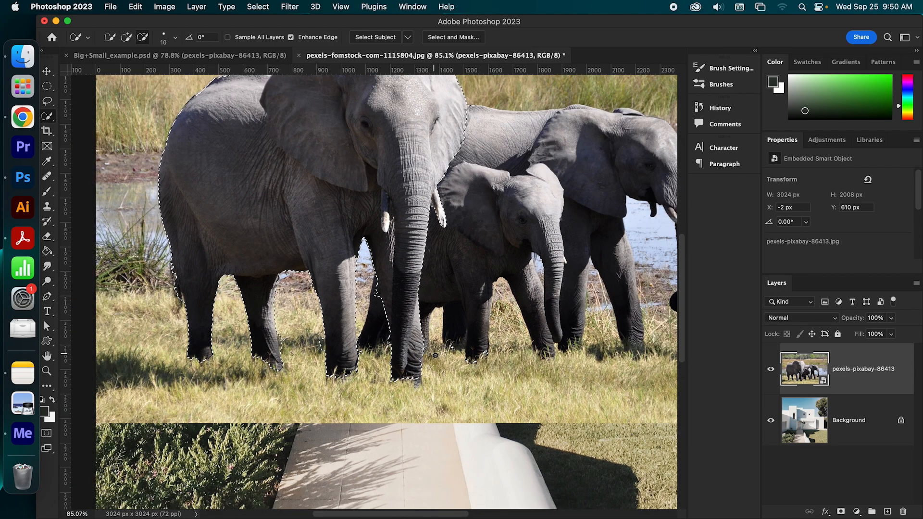
scroll(435, 356, down, 2)
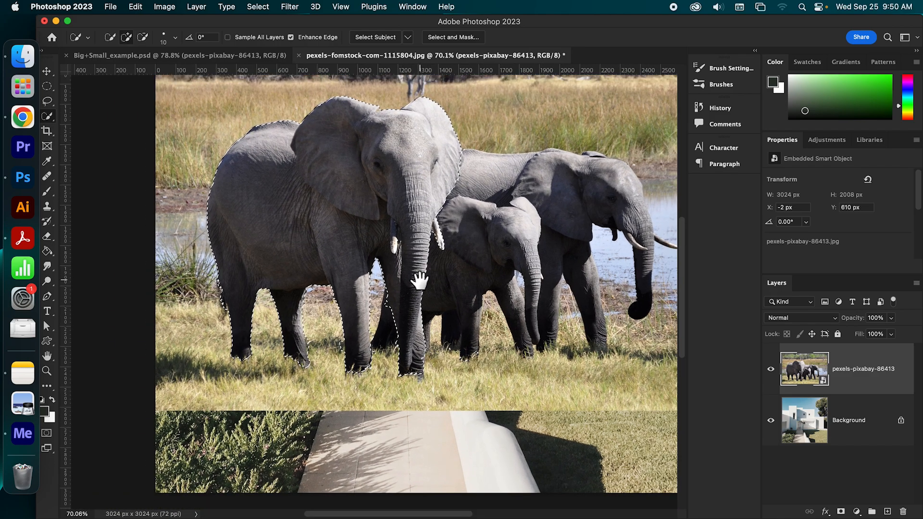
drag(419, 275, 371, 332)
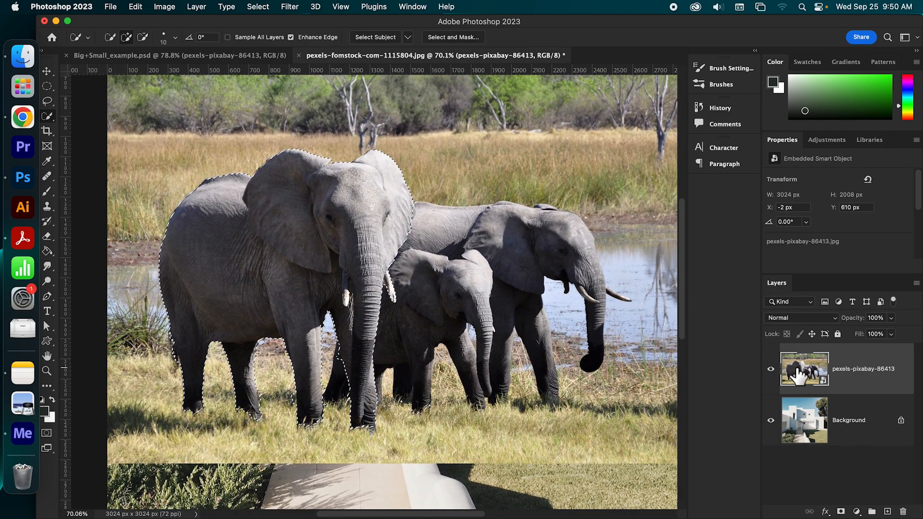
key(super+0)
drag(682, 302, 685, 354)
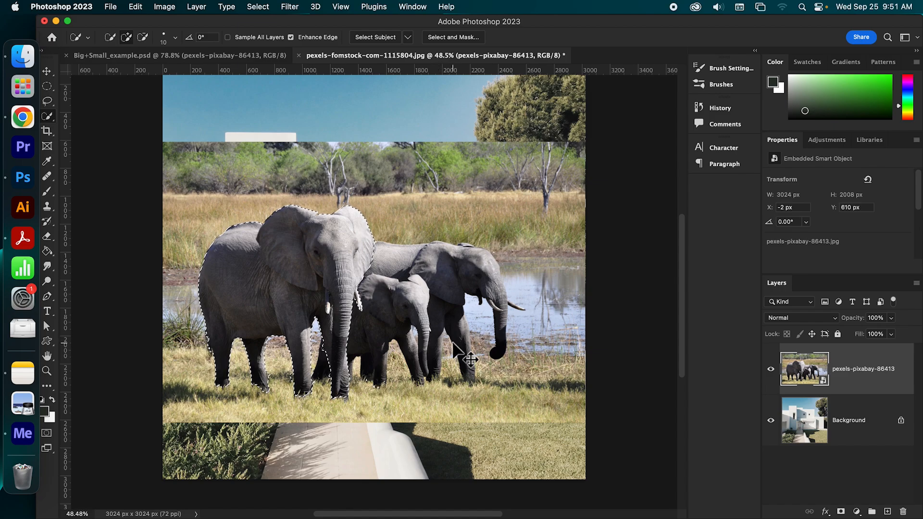
key(super+j)
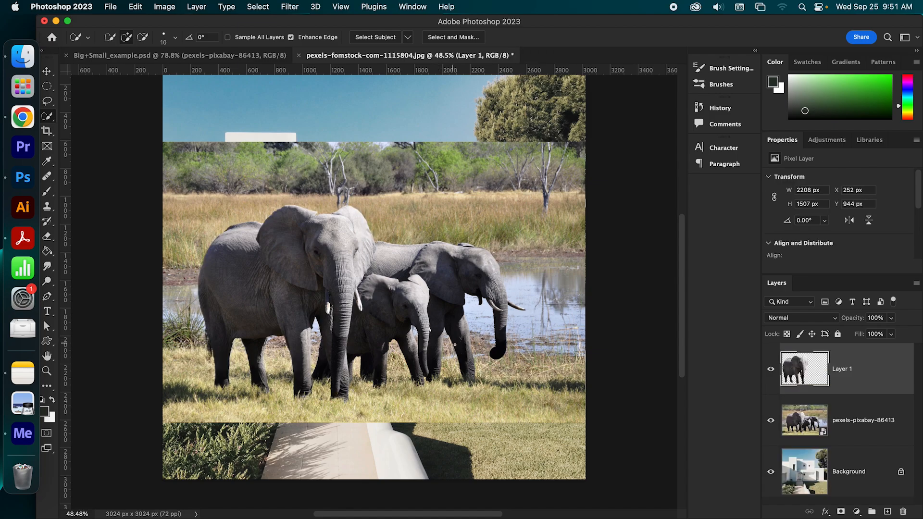
drag(686, 299, 687, 310)
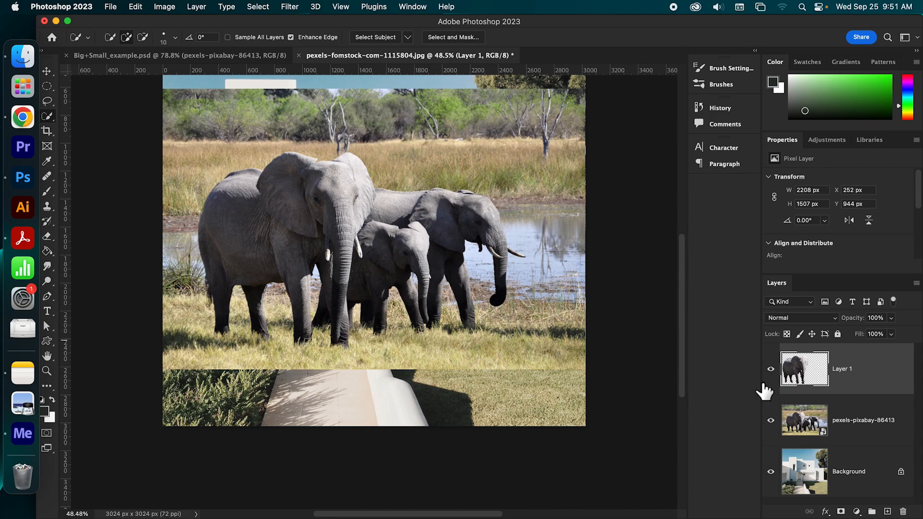
click(772, 421)
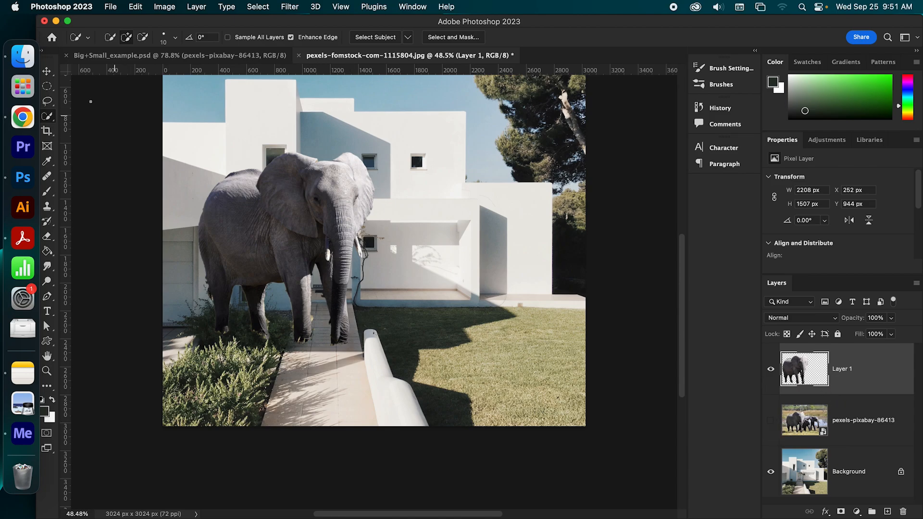
- Move the cut-out elephant to the right so it stands across the walkway and the lawn in front of the house
key(v)
drag(262, 220, 413, 243)
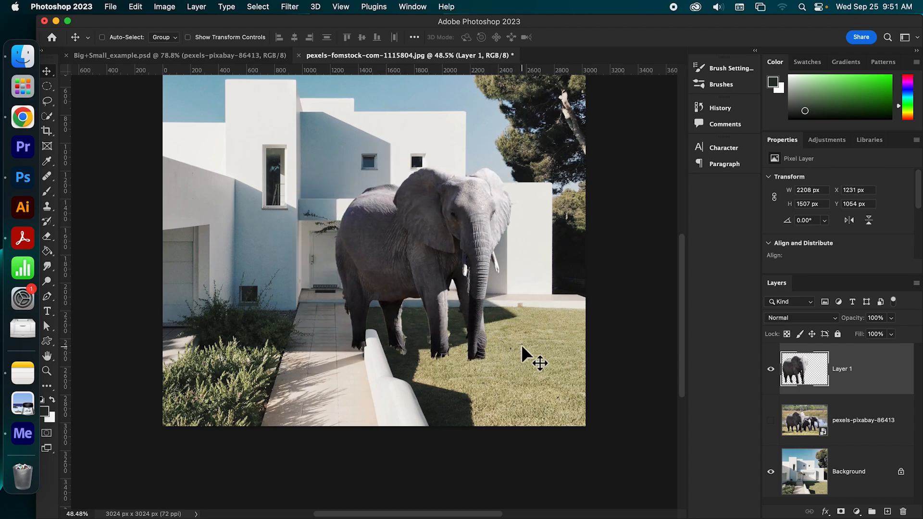
drag(525, 331, 459, 259)
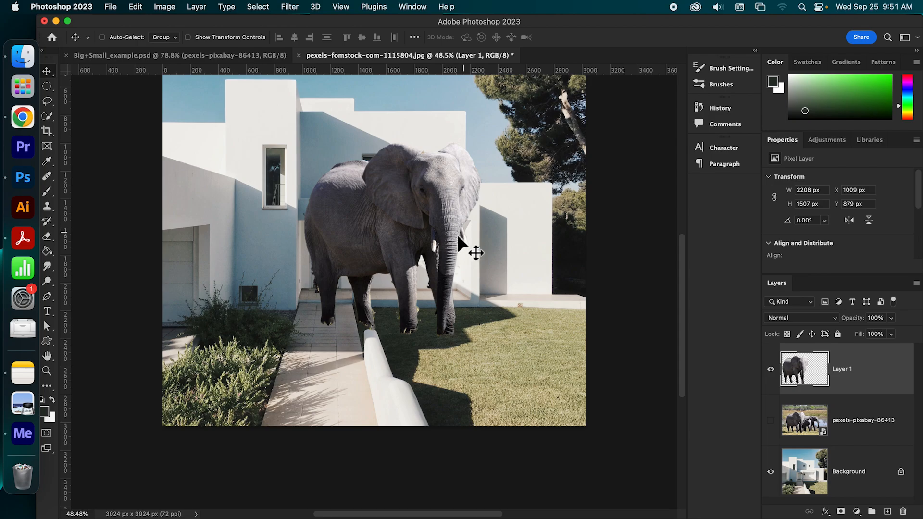
drag(394, 304, 430, 324)
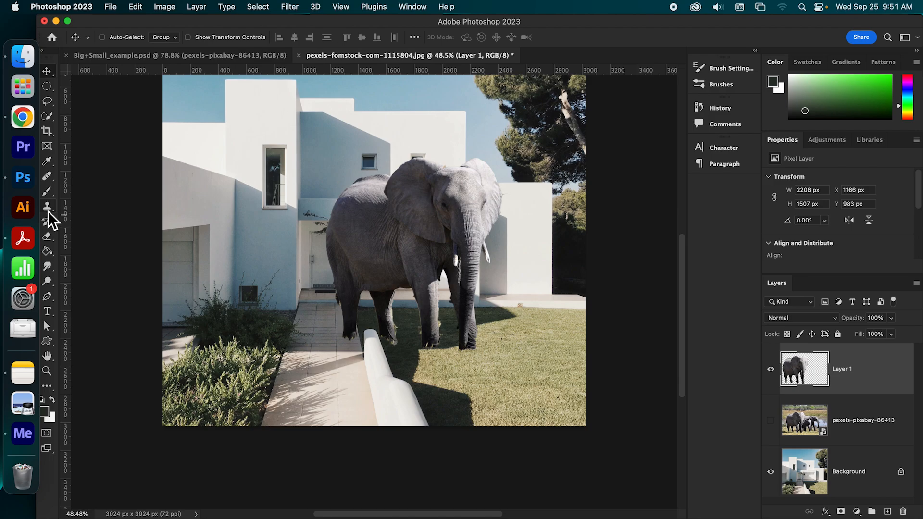
- Erase the leftover grass around the cut-out elephant's feet and legs with the Eraser tool, checking its outline up to the head
click(48, 236)
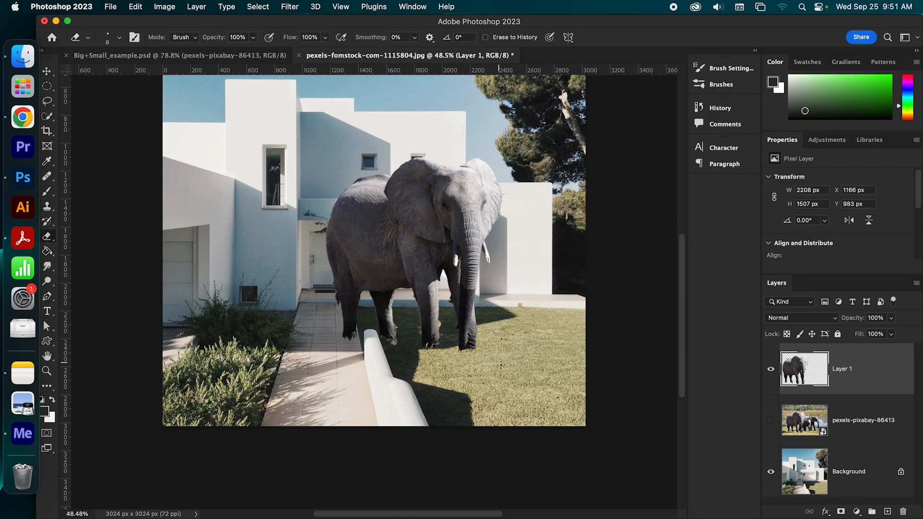
scroll(500, 365, up, 5)
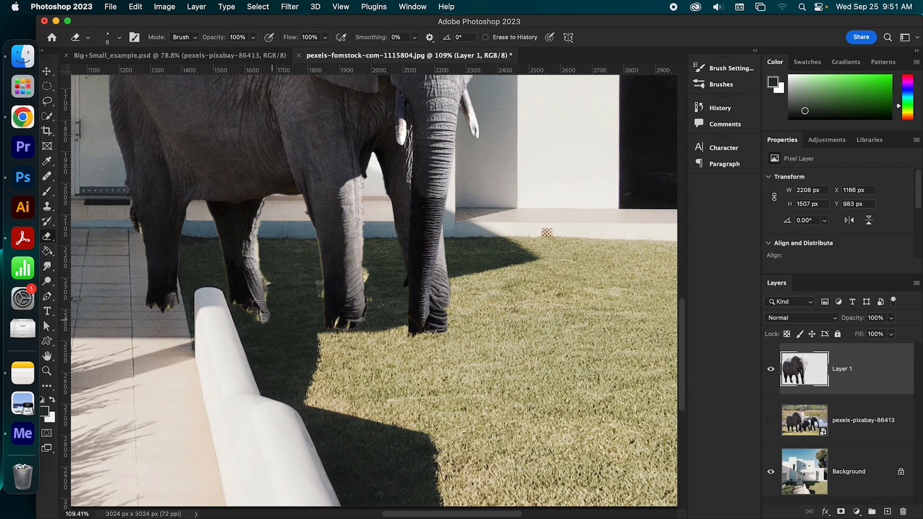
drag(399, 328, 415, 332)
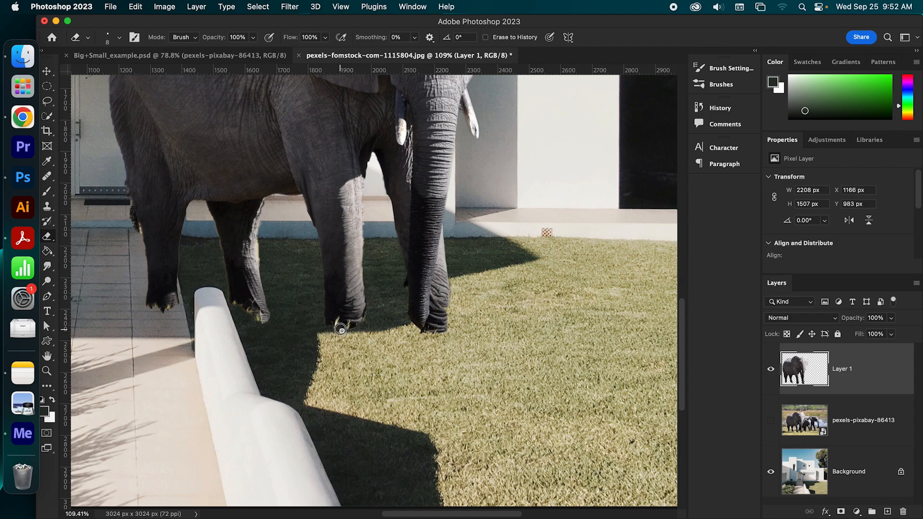
drag(232, 304, 260, 319)
drag(253, 178, 286, 298)
mouse_move(460, 249)
mouse_down()
mouse_move(426, 331)
mouse_move(427, 363)
mouse_up()
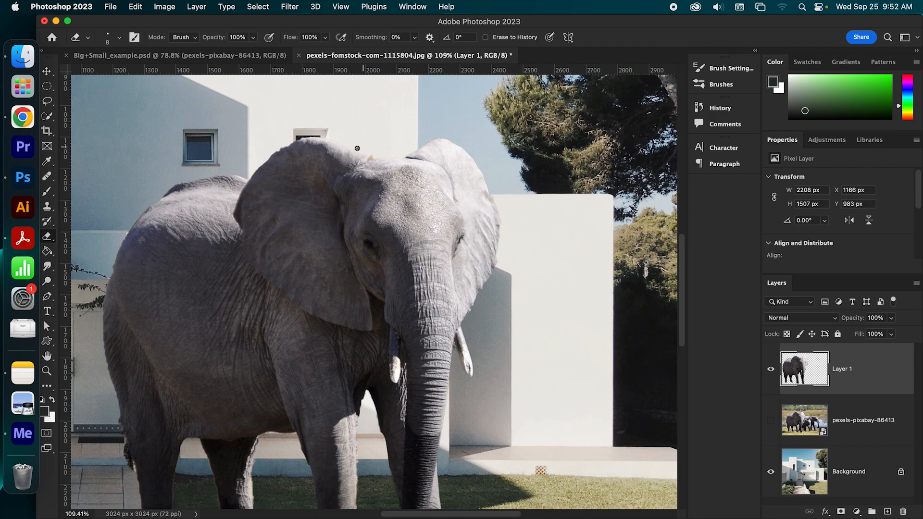
drag(441, 307, 469, 256)
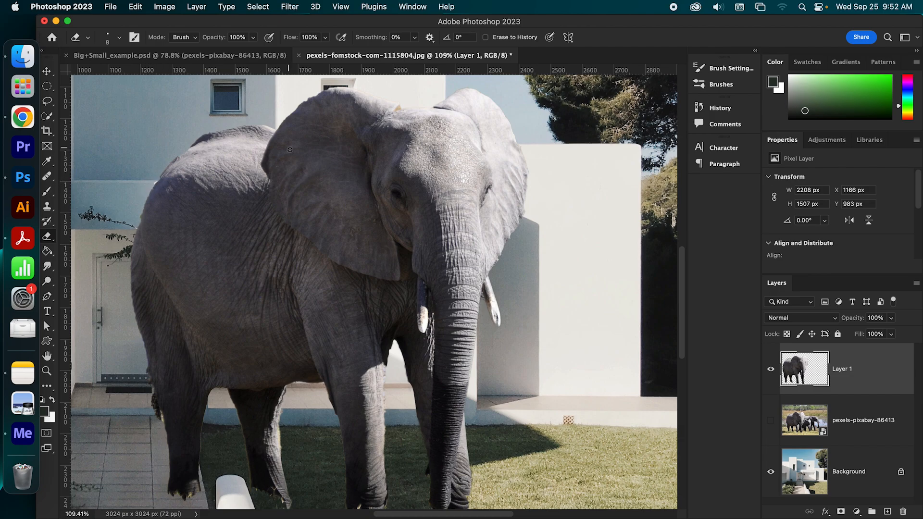
drag(477, 254, 483, 214)
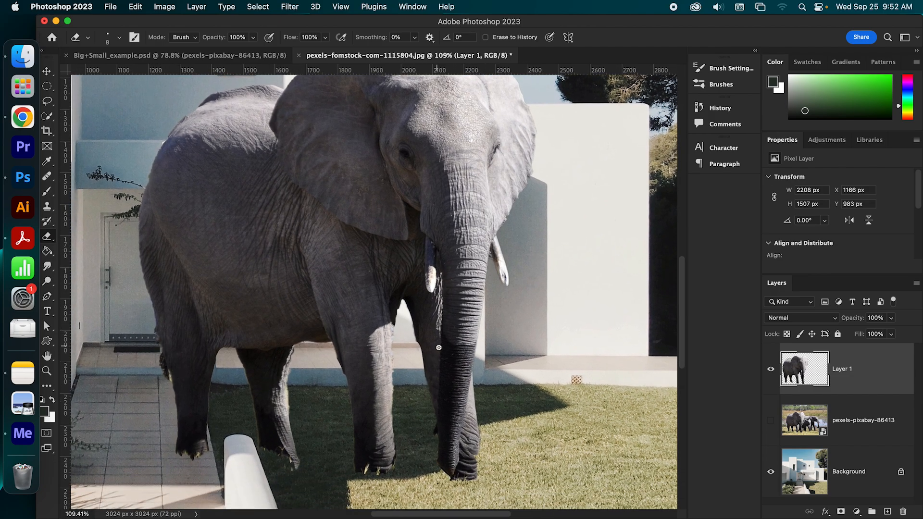
scroll(438, 347, down, 5)
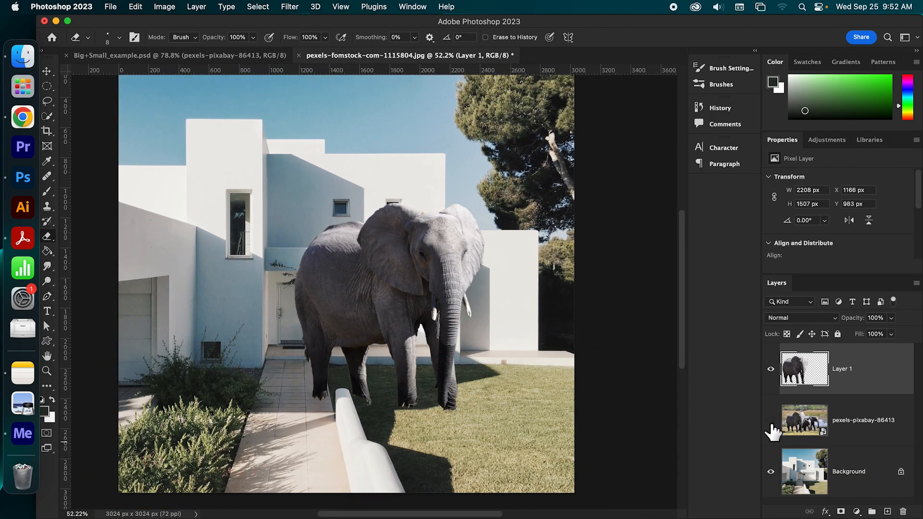
drag(685, 315, 684, 327)
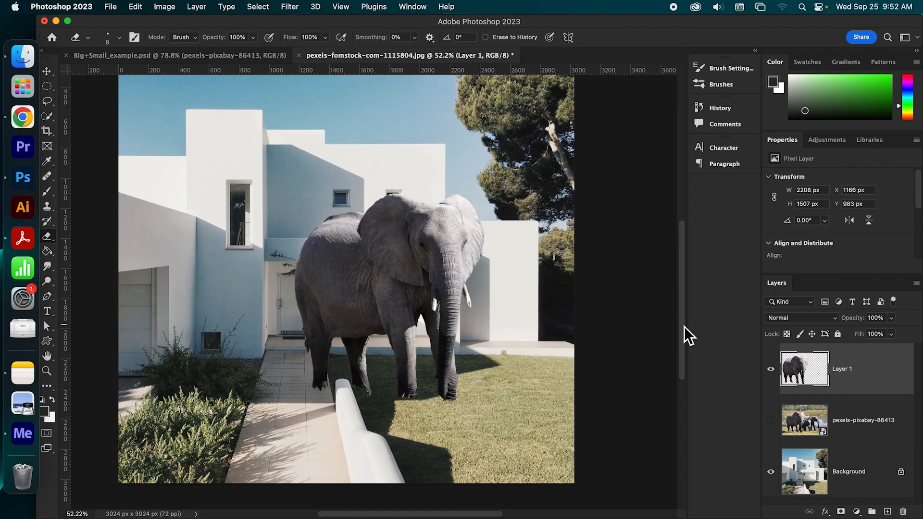
drag(684, 327, 684, 330)
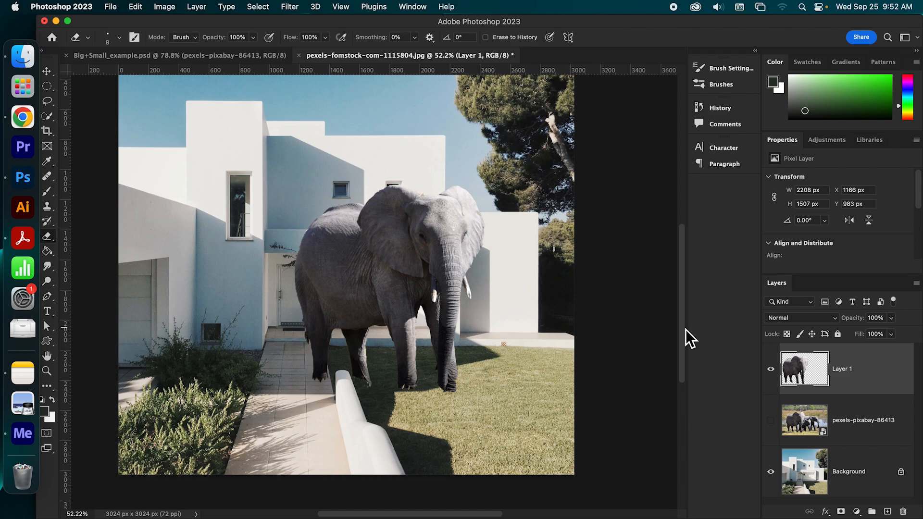
drag(686, 331, 685, 329)
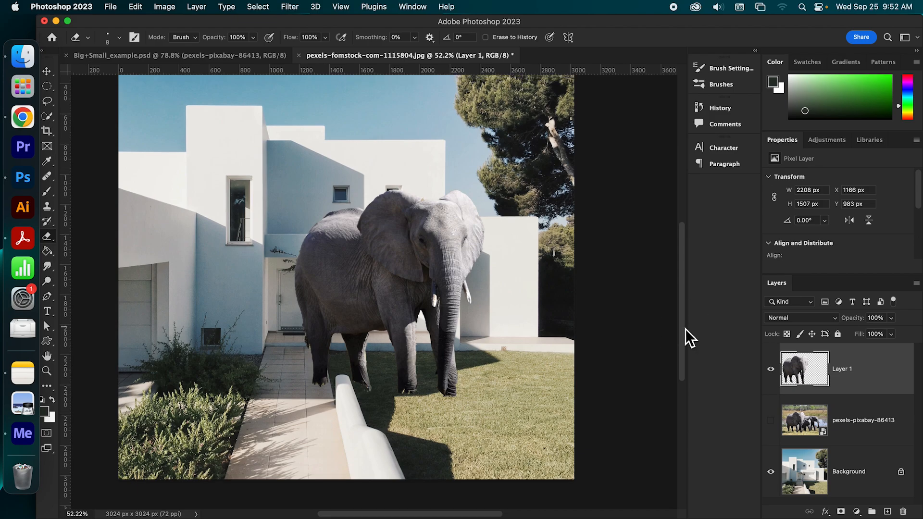
drag(686, 329, 686, 331)
- Rename the cut-out elephant's layer to Subject
double_click(843, 371)
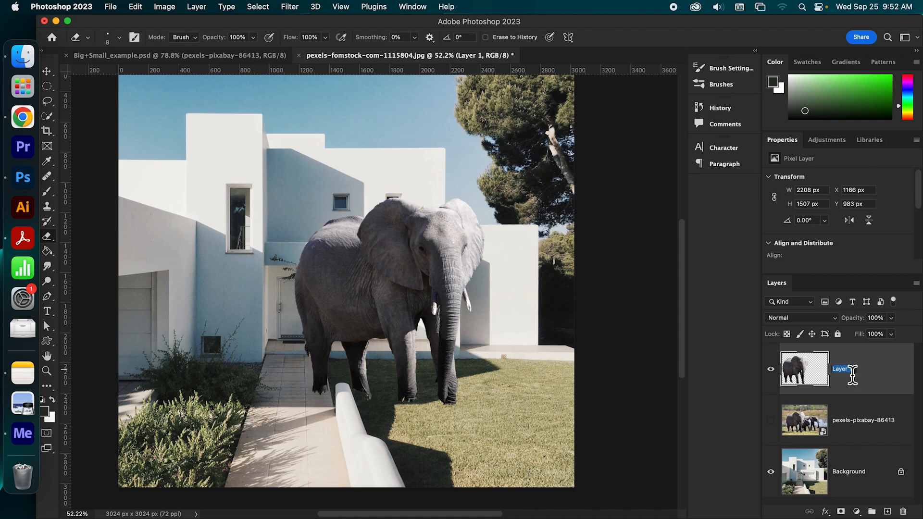
text(Subject)
key(Return)
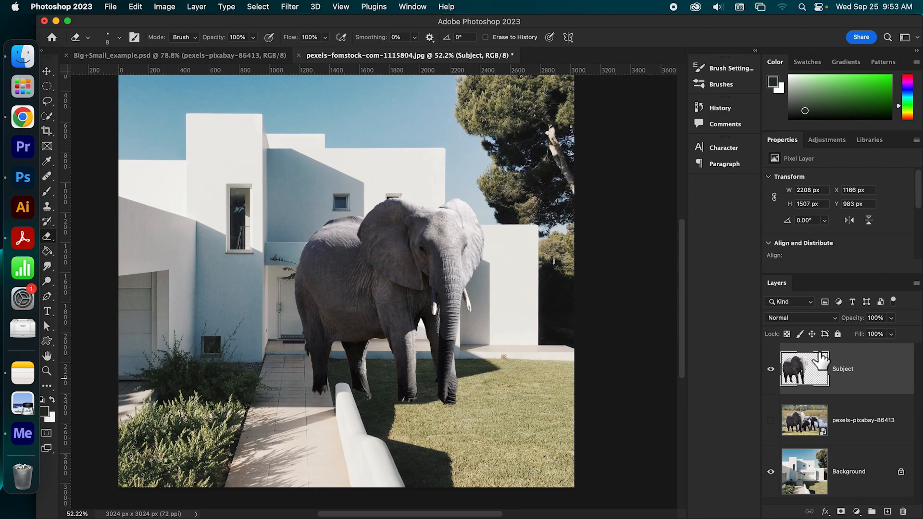
- Start Free Transform on the Subject layer and move the elephant left in front of the house entrance
click(134, 7)
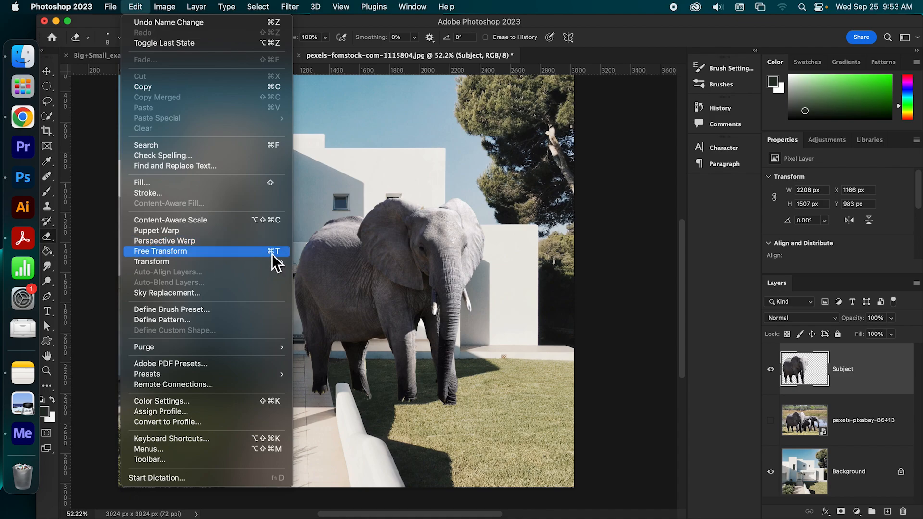
click(255, 252)
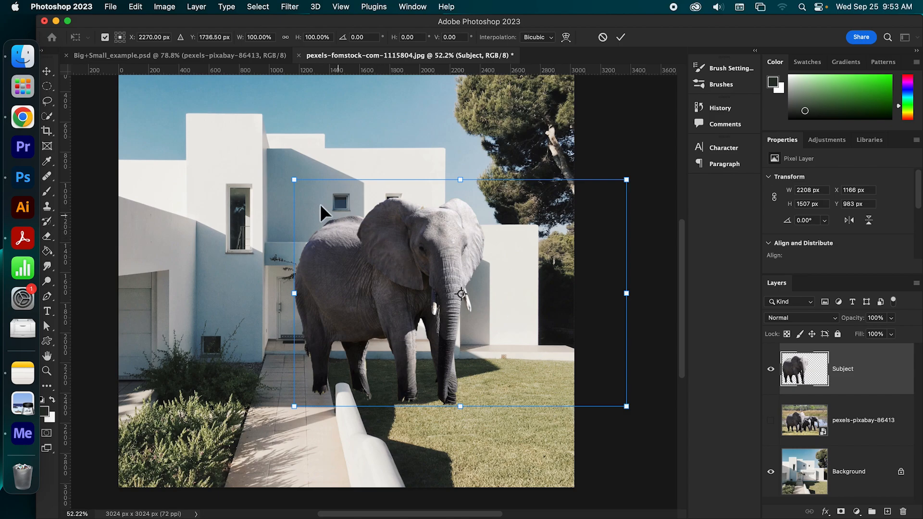
drag(415, 254, 339, 252)
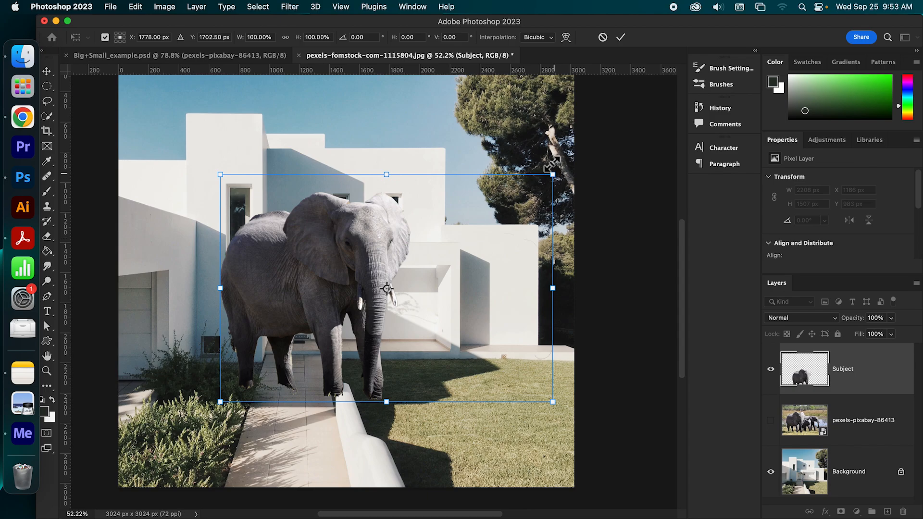
drag(370, 225, 373, 224)
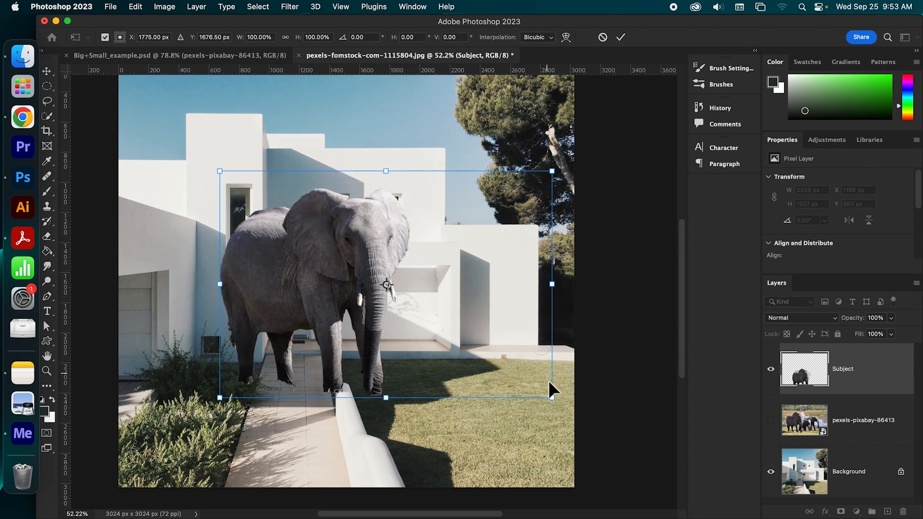
- Try scaling the elephant from different corners of its bounding box and undo each attempt
drag(553, 399, 526, 397)
key(super+z)
drag(552, 171, 267, 385)
key(super+z)
key(super+z)
key(super+z)
- Scale the elephant down to about 21% (about 465 by 323 px), place it on the lawn and apply the transform
drag(553, 171, 303, 411)
drag(233, 381, 514, 414)
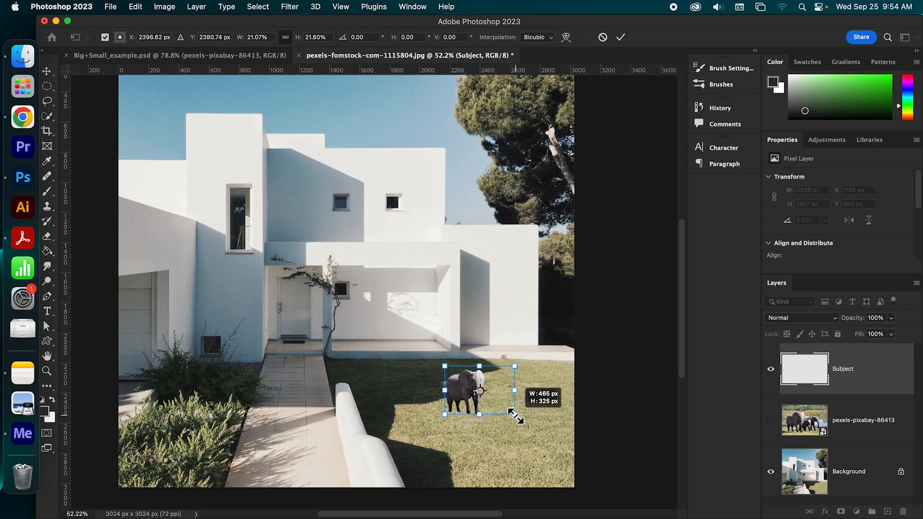
mouse_move(458, 394)
mouse_down()
mouse_move(443, 392)
mouse_move(442, 403)
mouse_up()
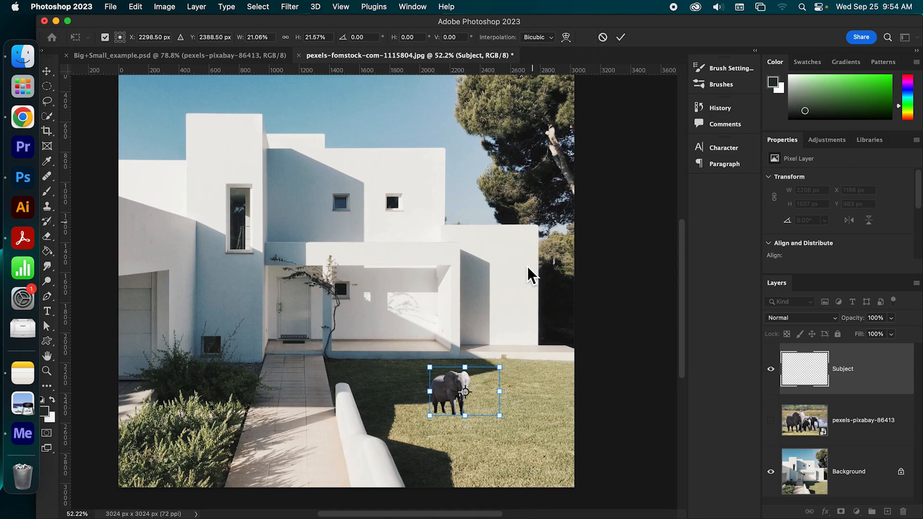
click(628, 41)
key(e)
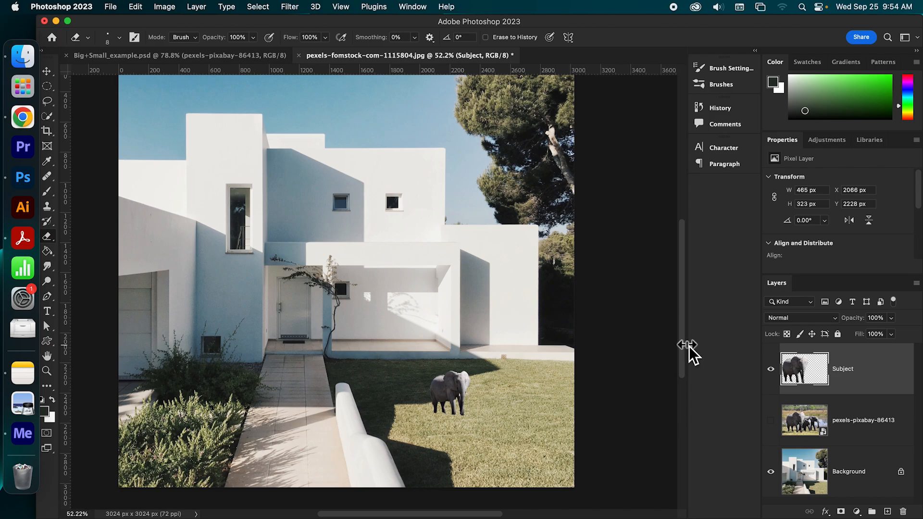
- Flip the shrunken elephant on the Subject layer horizontally so that it faces the other way on the lawn
scroll(684, 365, down, 3)
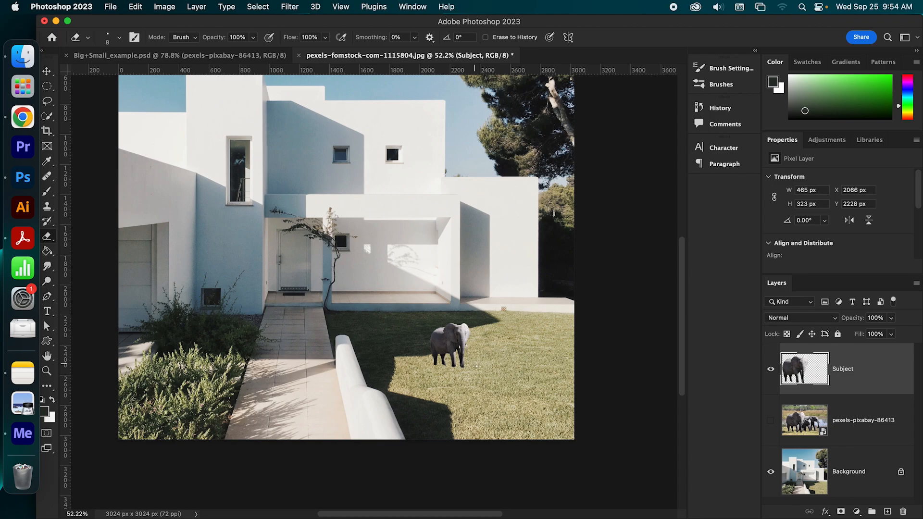
scroll(476, 366, up, 6)
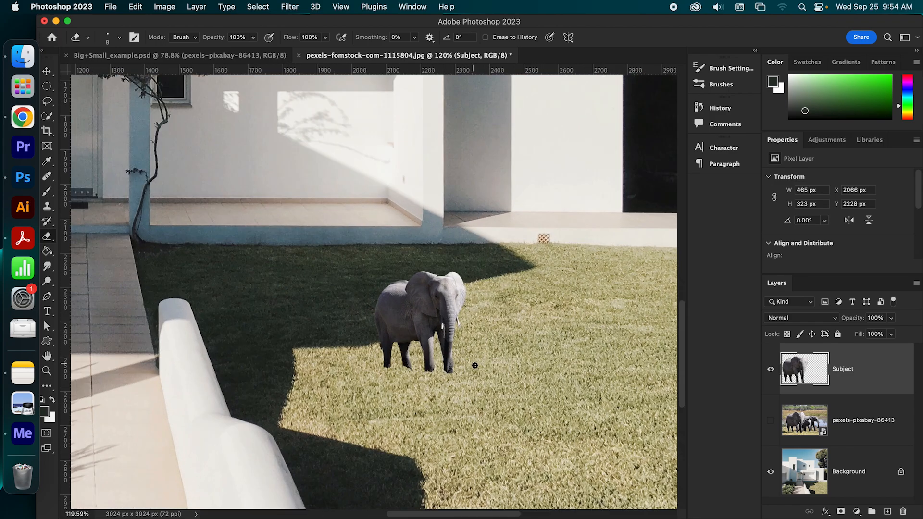
scroll(475, 366, up, 4)
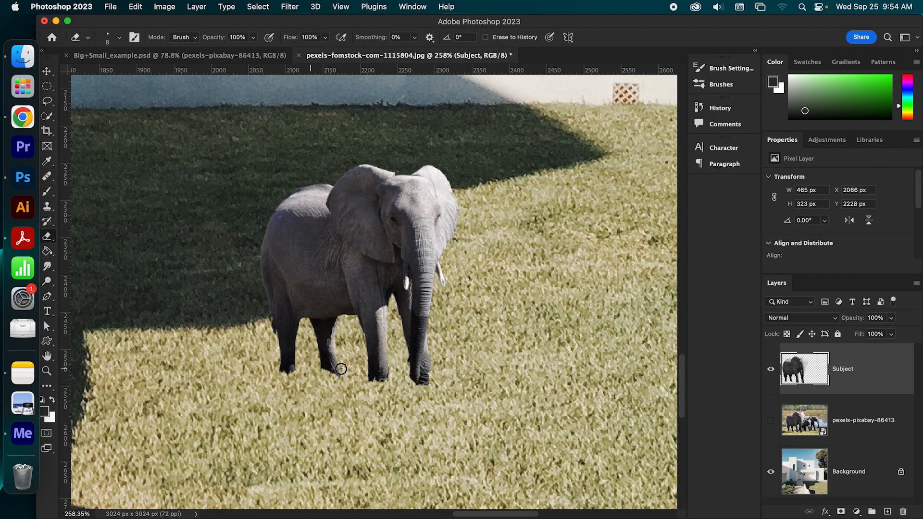
key(super+0)
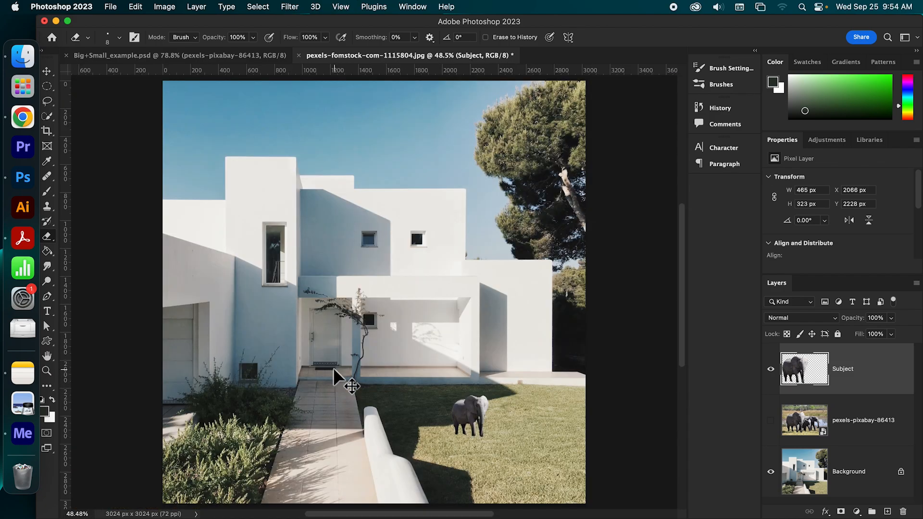
drag(682, 342, 681, 350)
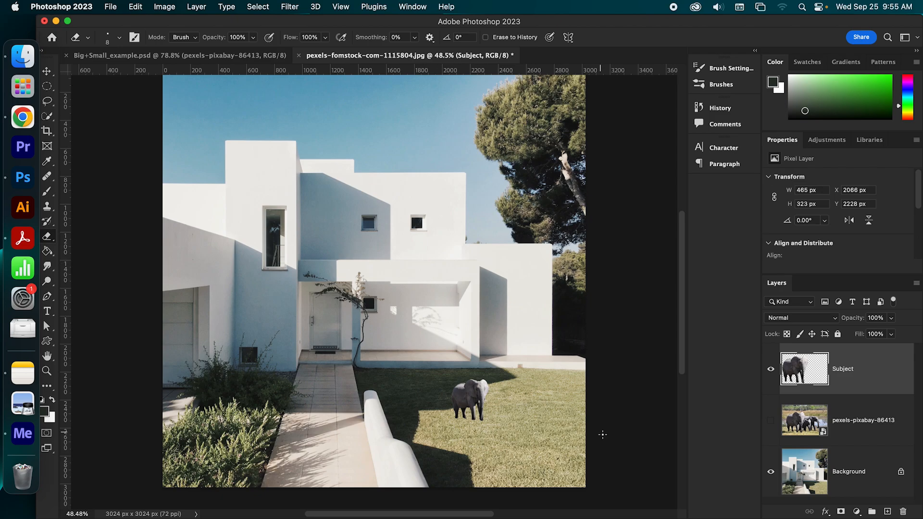
scroll(686, 354, down, 2)
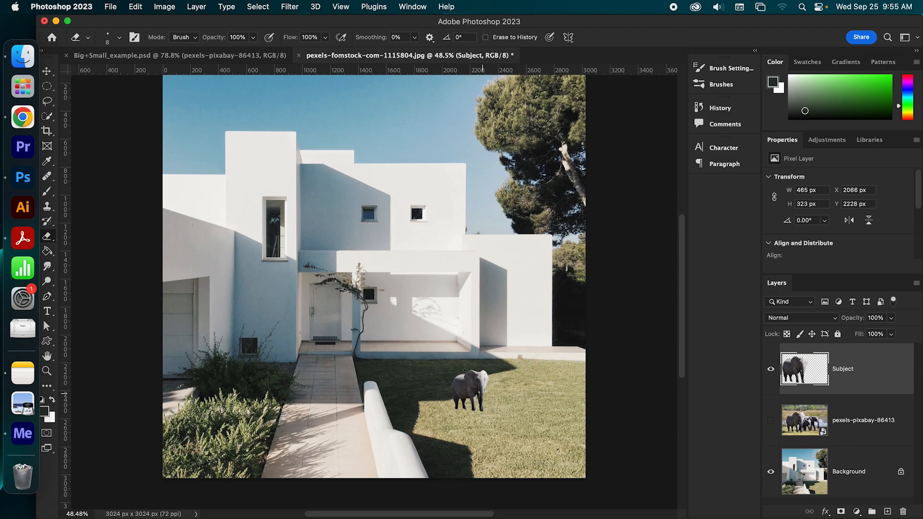
click(136, 7)
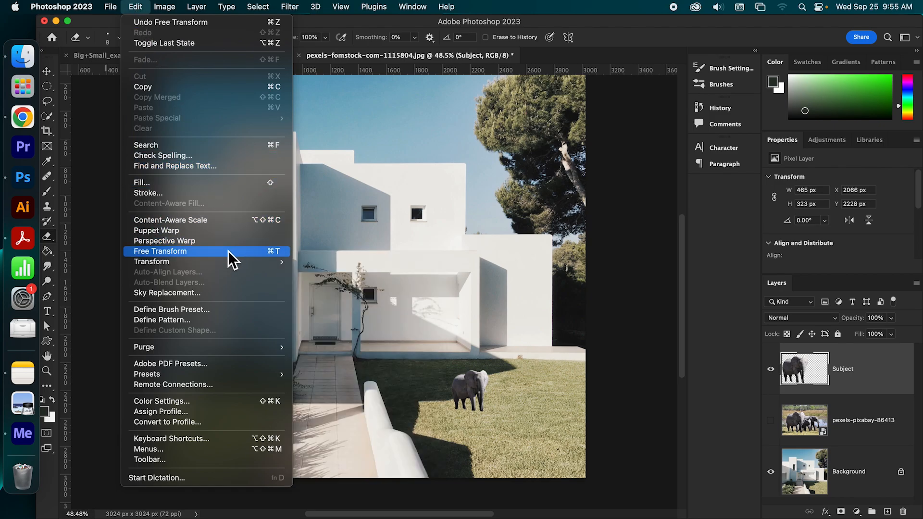
mouse_move(227, 267)
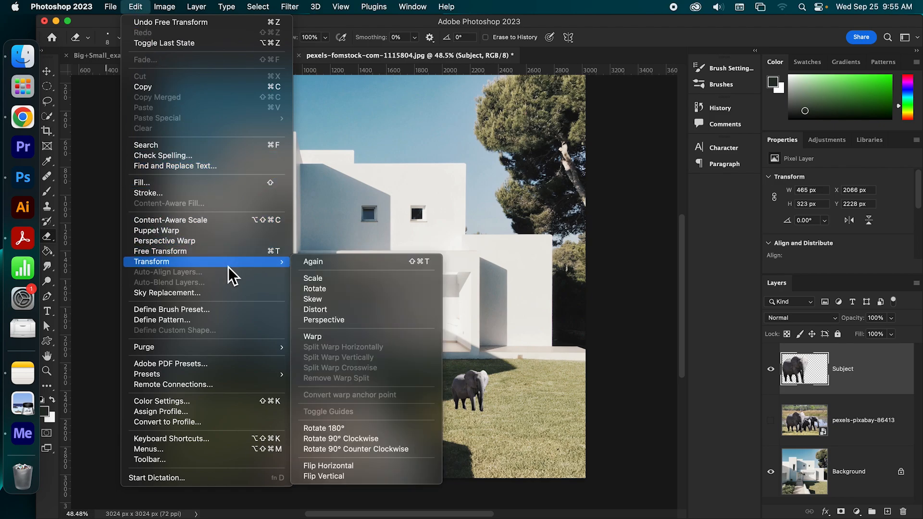
click(356, 467)
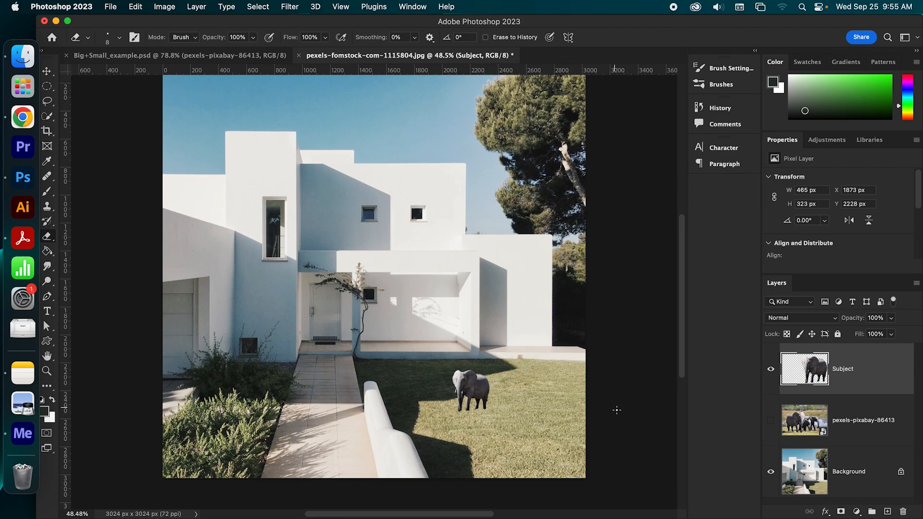
- Move the elephant up and slightly right to the lawn's back edge by the house, at about X 1975 px, Y 2030 px
click(47, 72)
drag(473, 395, 487, 371)
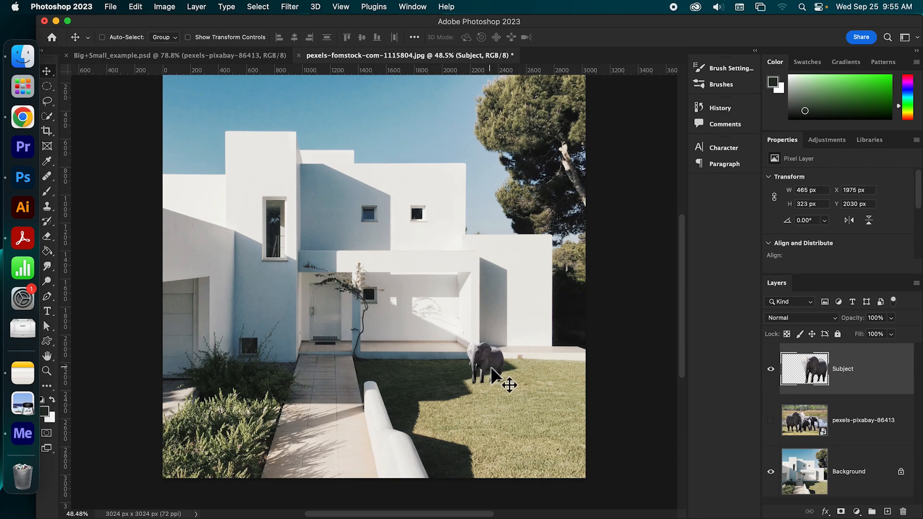
drag(683, 342, 684, 339)
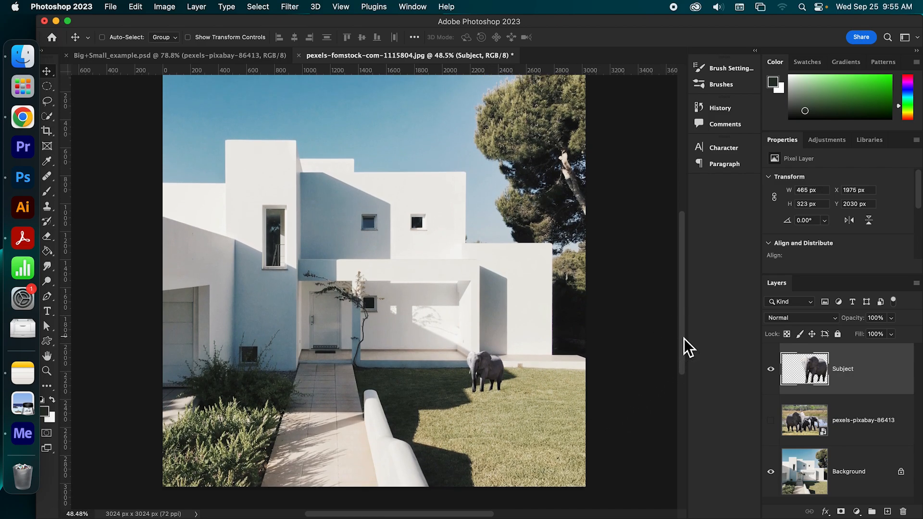